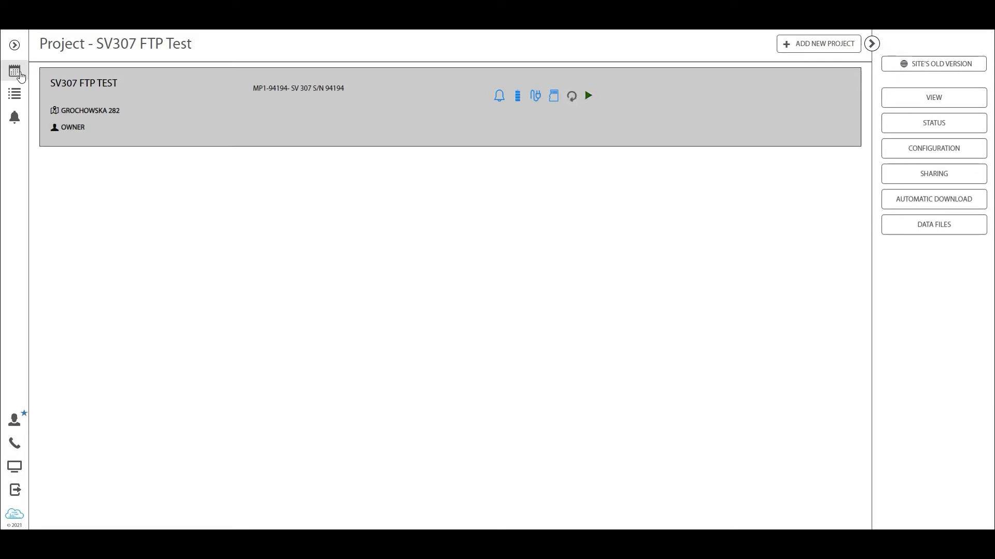
Step: Open the SV307 FTP Test project's dashboard and scroll through its map, charts and events panels
click(15, 45)
click(915, 110)
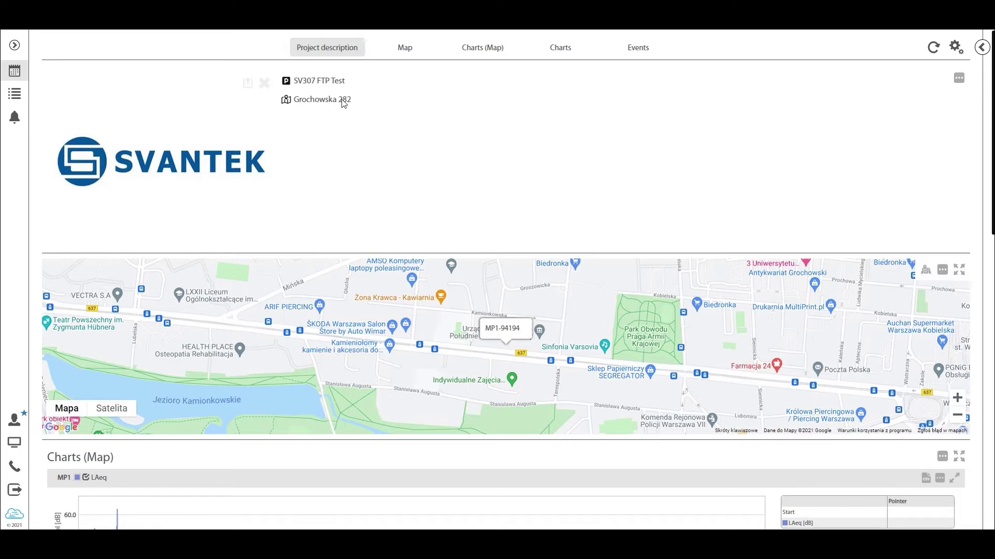
scroll(355, 160, down, 1)
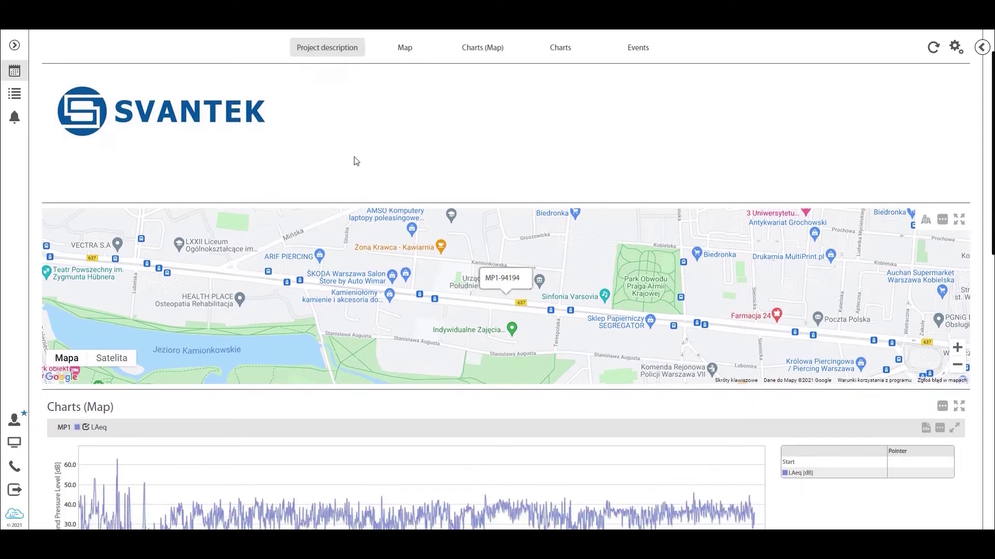
scroll(373, 223, down, 3)
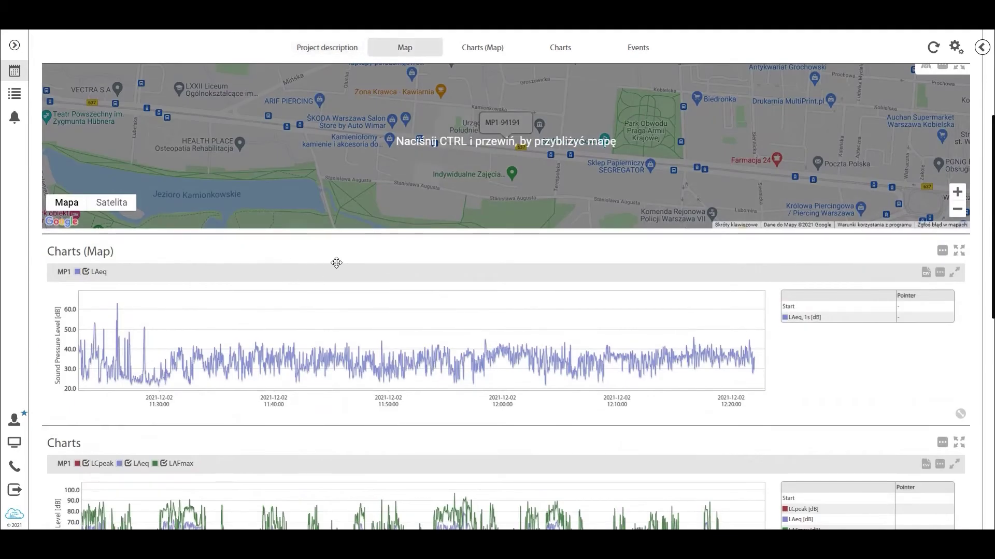
scroll(371, 267, down, 3)
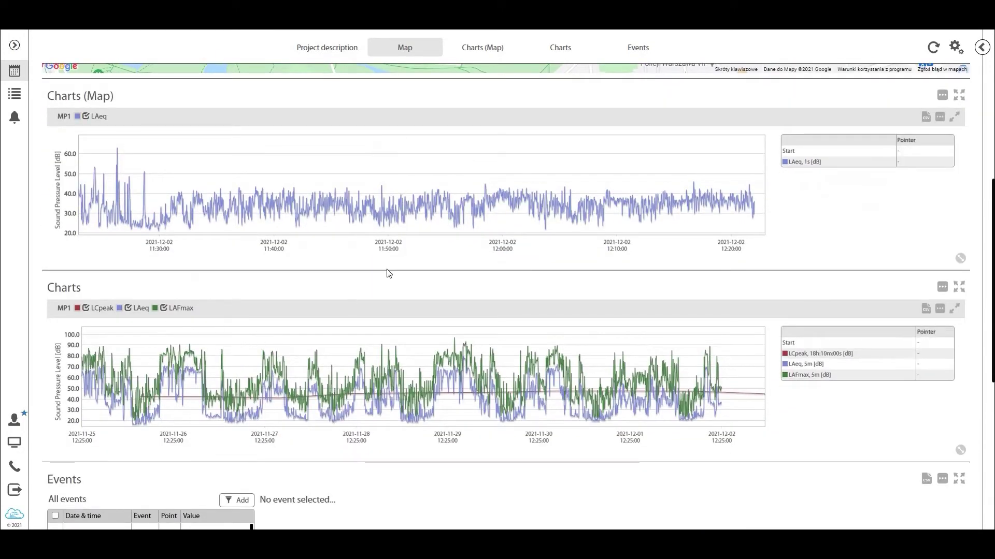
scroll(389, 273, down, 4)
scroll(241, 309, down, 1)
scroll(302, 277, down, 2)
scroll(183, 360, down, 2)
scroll(183, 360, down, 2)
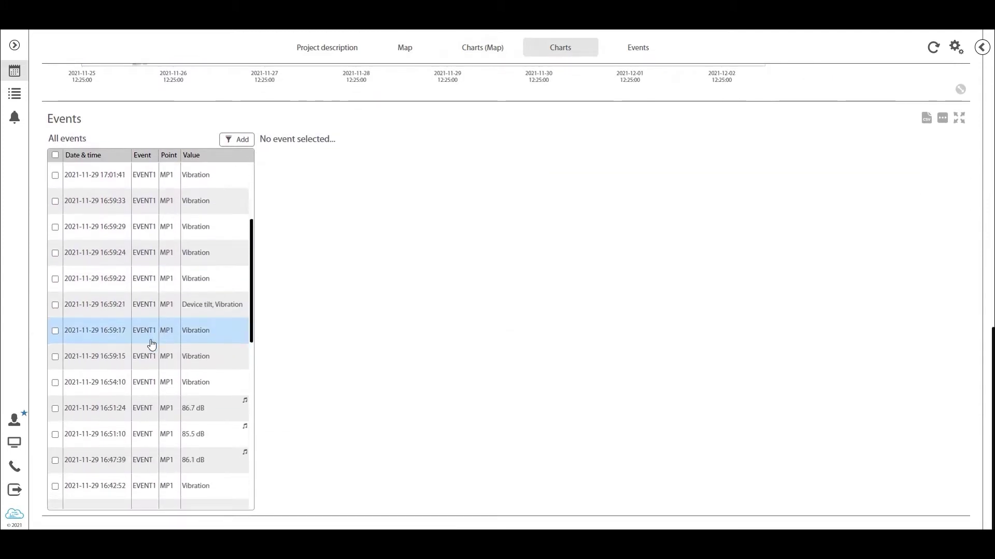
Step: Select the 16:51:24 event and review its details alongside the Charts section
click(55, 409)
scroll(322, 327, down, 1)
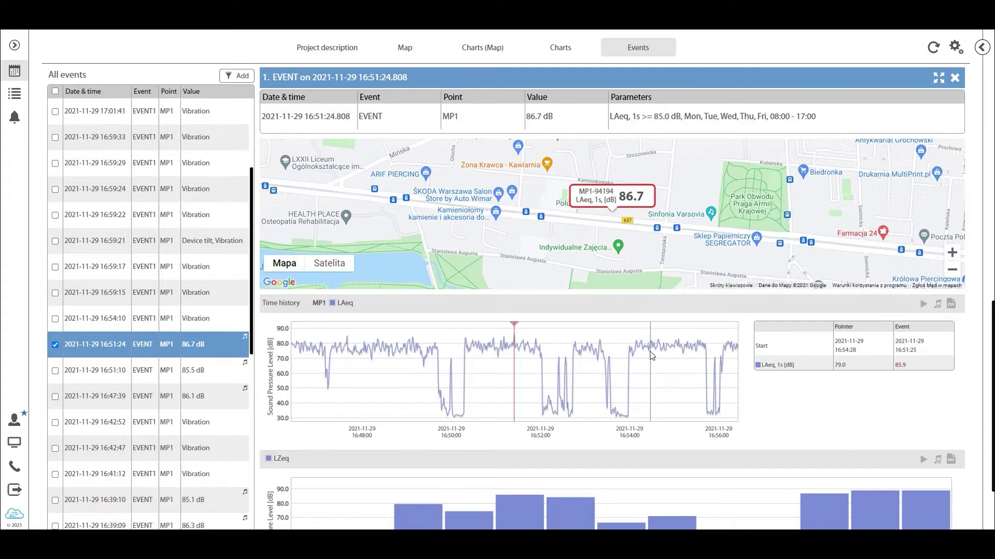
scroll(650, 352, up, 6)
scroll(649, 351, up, 6)
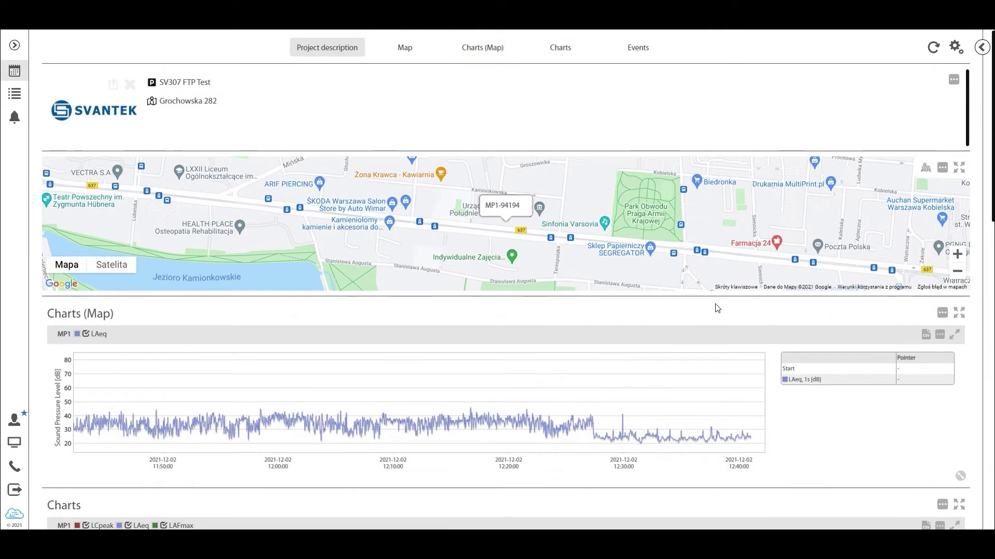
scroll(709, 306, down, 10)
scroll(703, 306, down, 3)
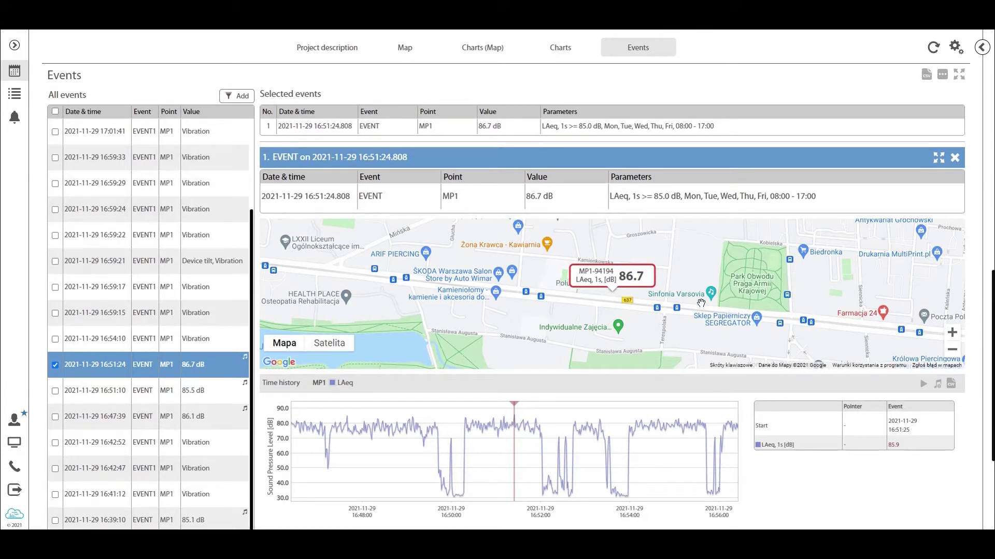
scroll(694, 308, up, 10)
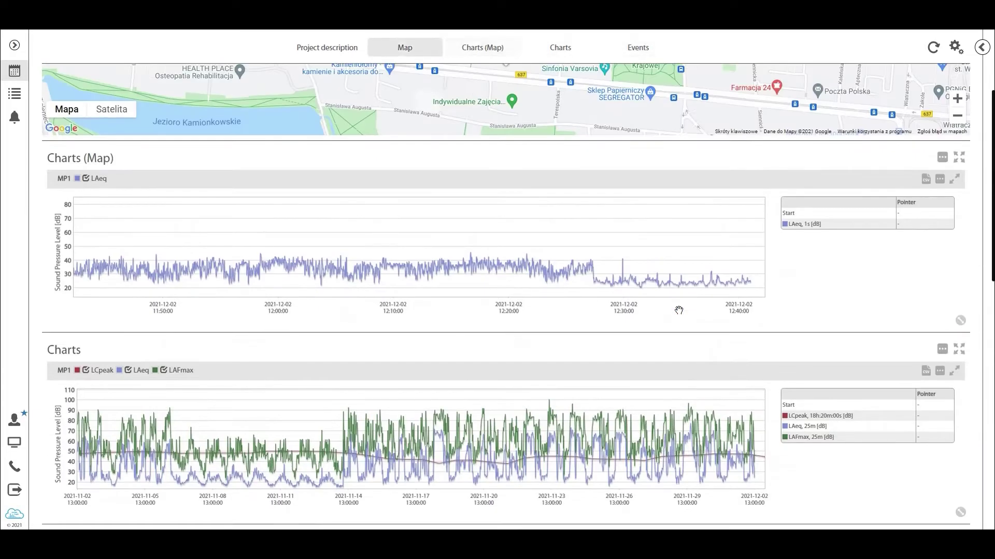
scroll(680, 315, up, 2)
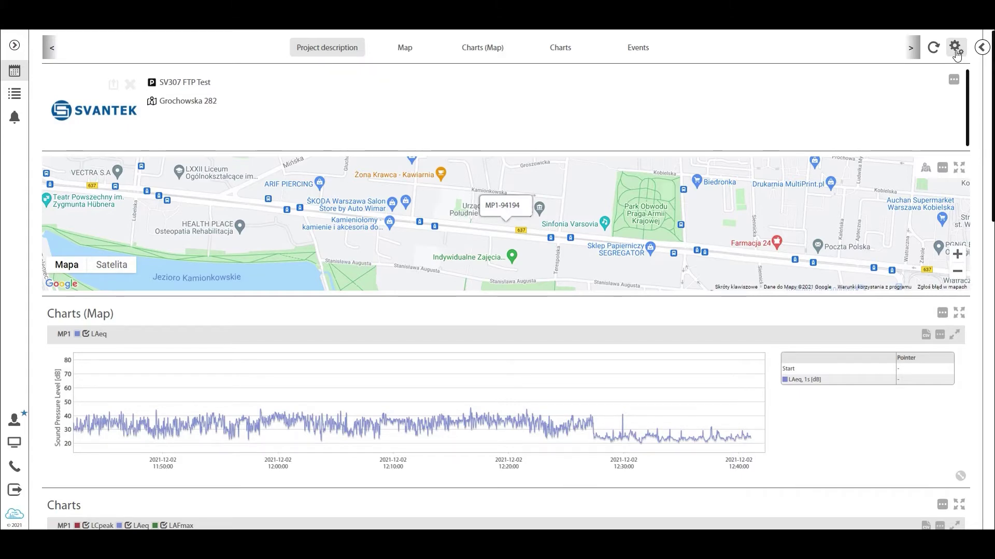
Step: In the dashboard settings, collapse Configure panels and expand the Templates section
click(956, 53)
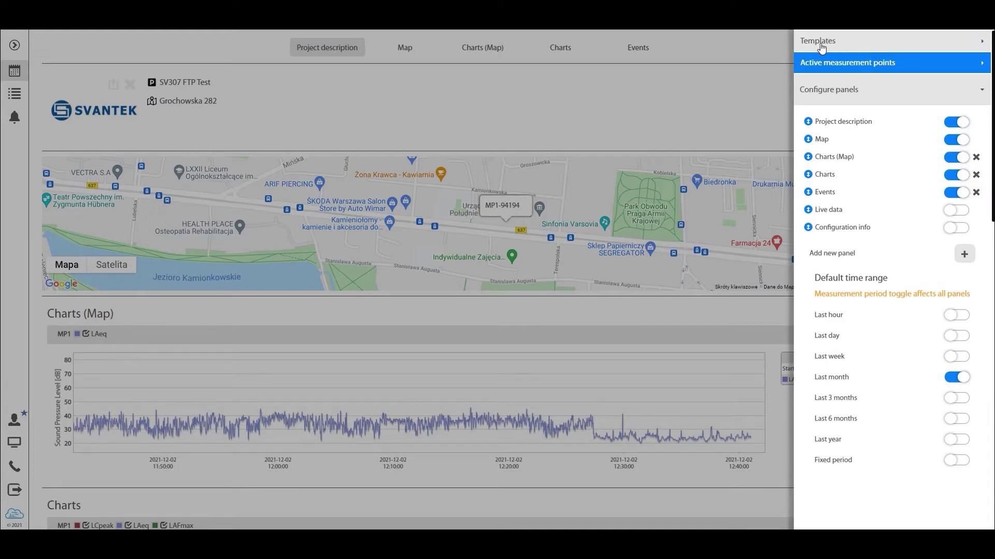
click(825, 68)
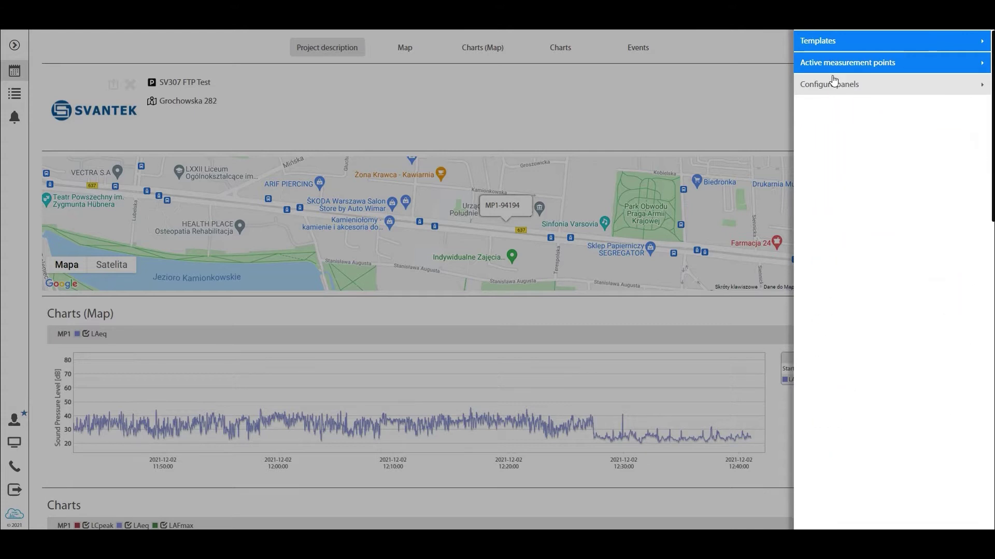
click(834, 41)
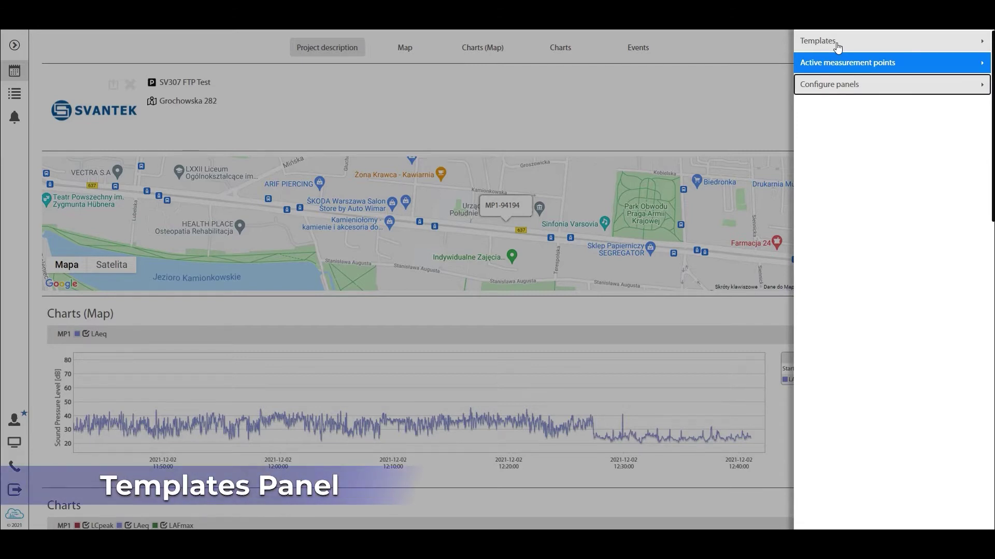
click(838, 45)
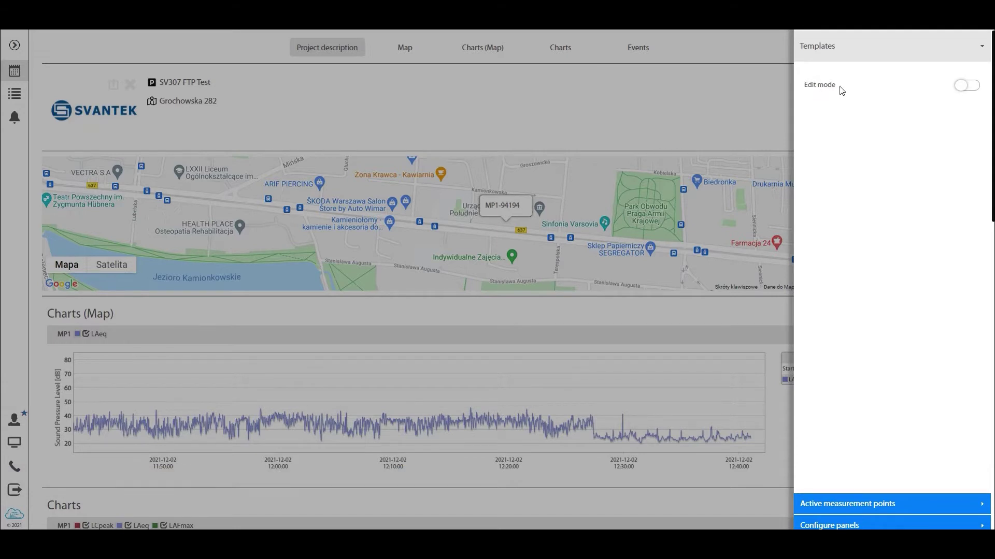
Step: Turn on Edit mode, move the Map panel below Charts, and shorten Charts slightly
click(966, 85)
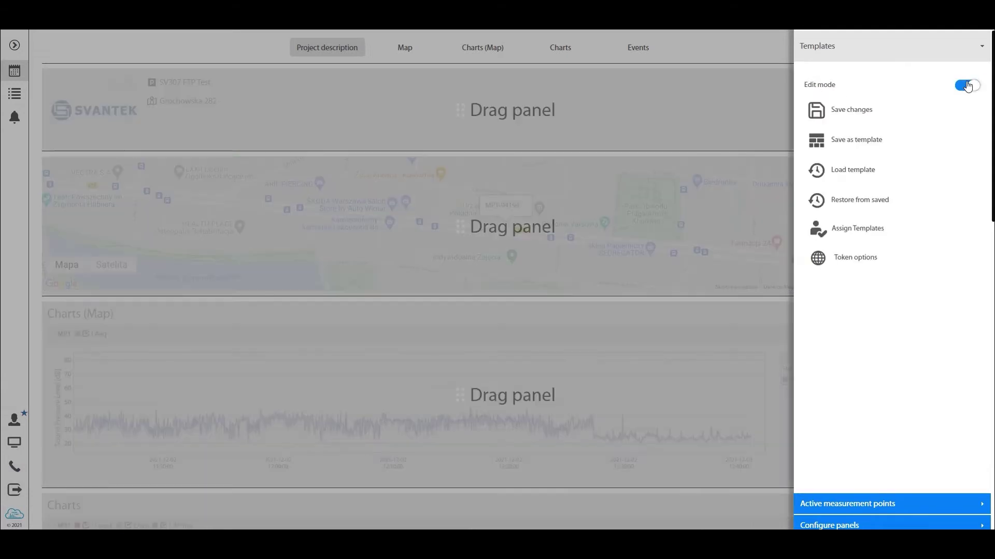
click(712, 117)
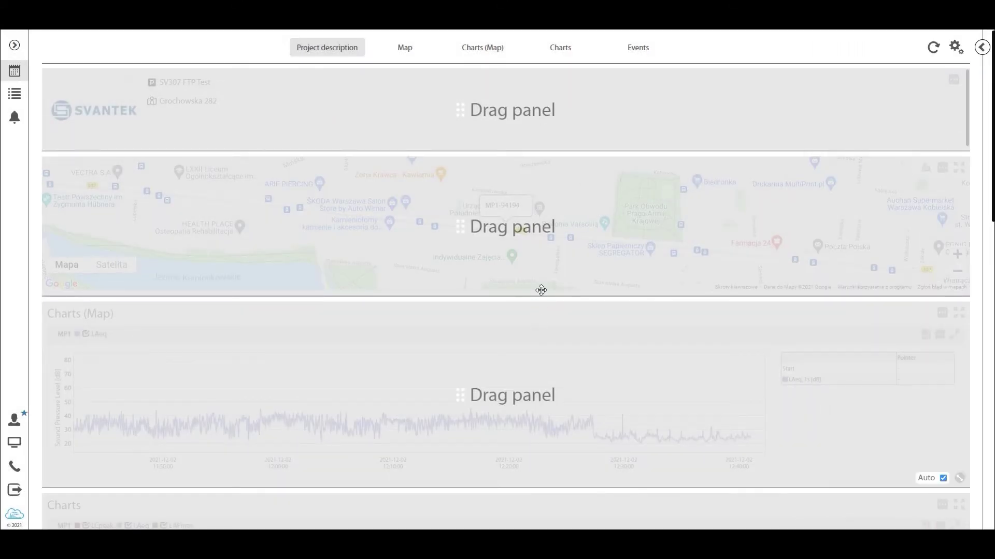
drag(541, 291, 566, 231)
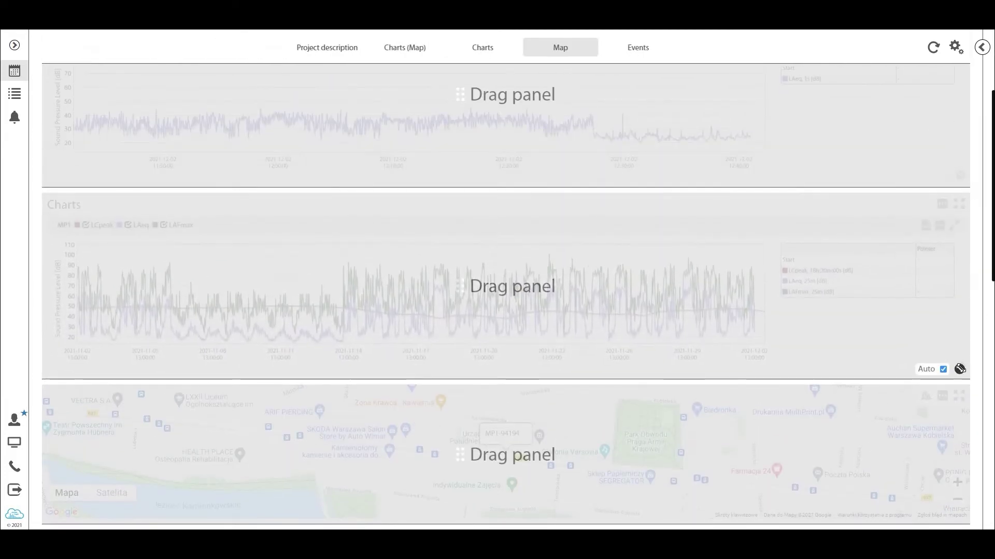
mouse_move(959, 368)
mouse_down()
mouse_move(968, 426)
mouse_move(960, 364)
mouse_up()
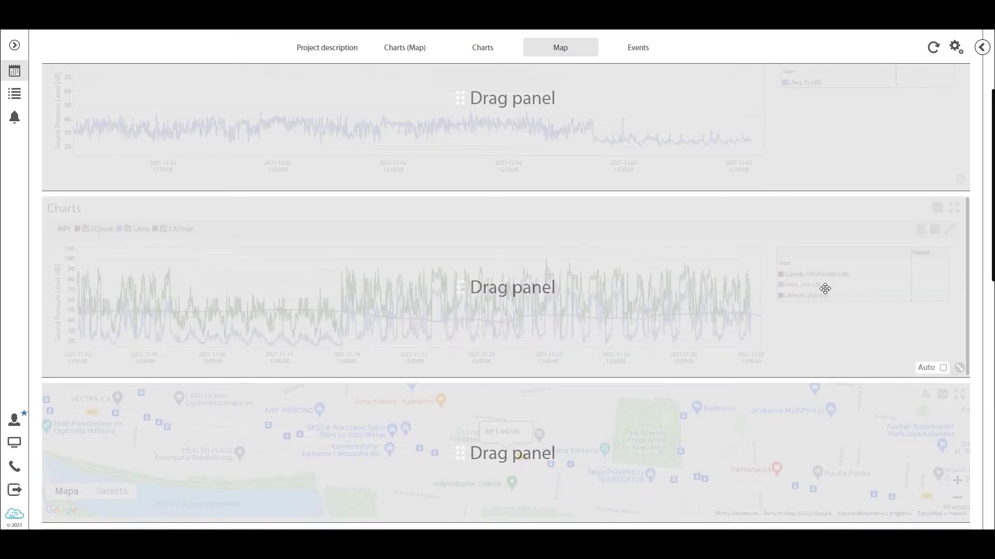
Step: Make Project description much taller, and make Charts (Map) taller with Auto sizing on
scroll(825, 288, up, 3)
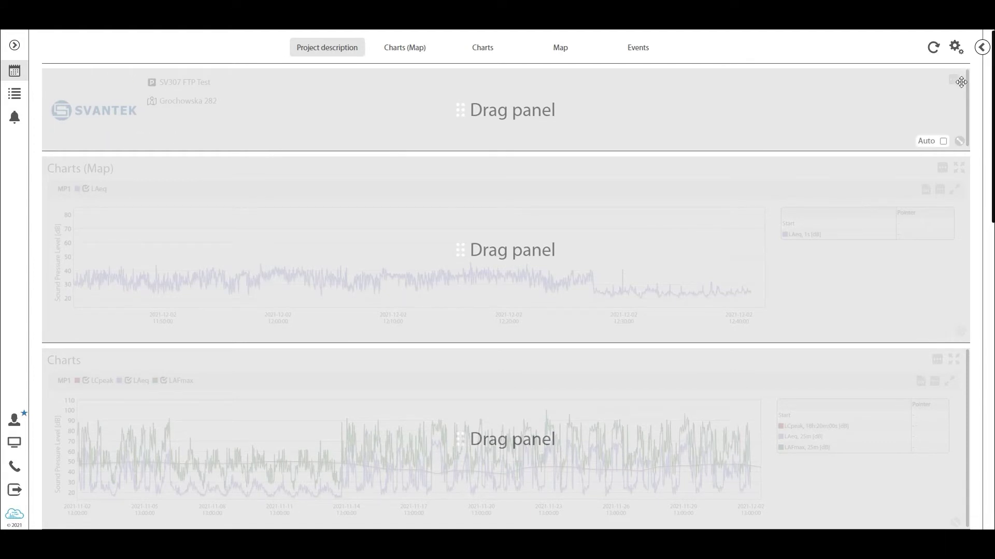
drag(959, 140, 974, 285)
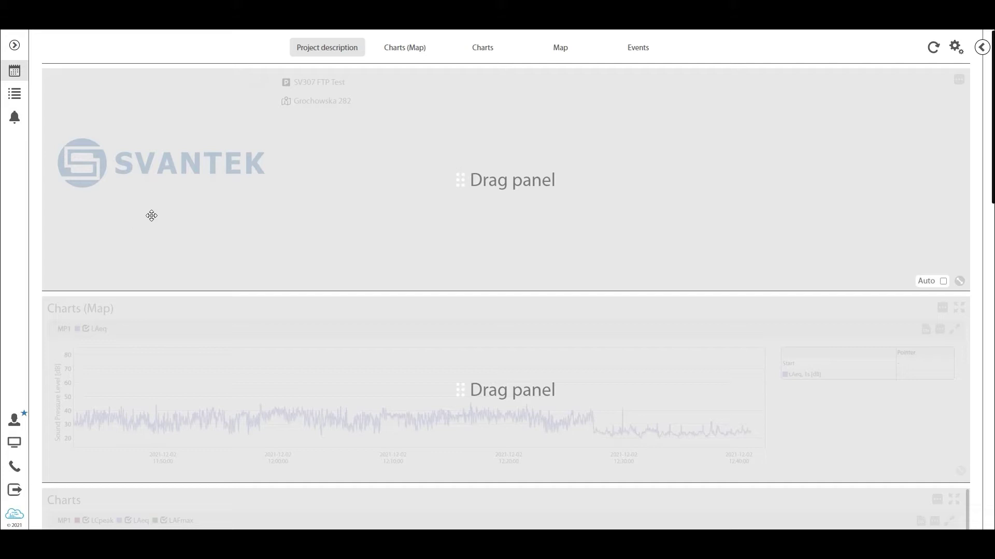
scroll(491, 274, down, 2)
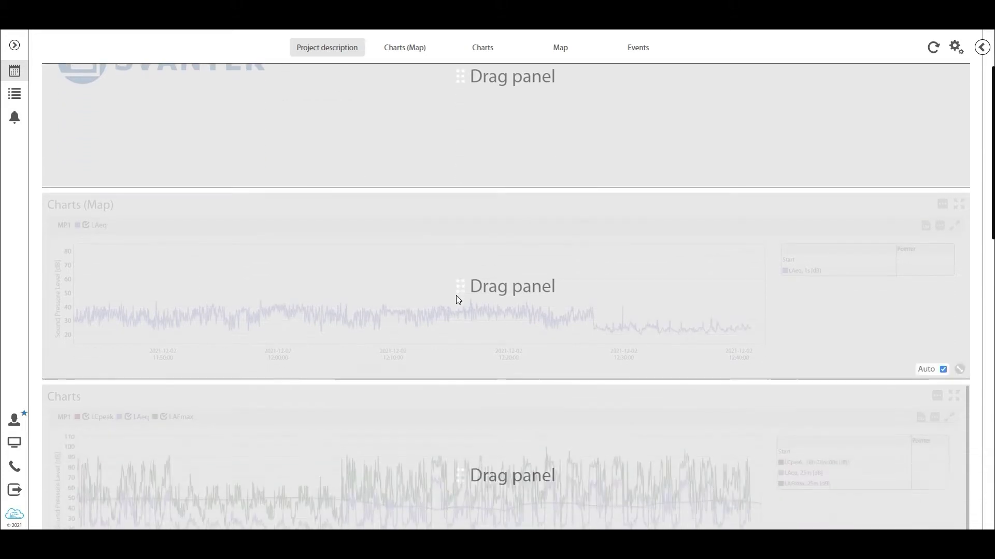
click(943, 369)
drag(958, 369, 960, 421)
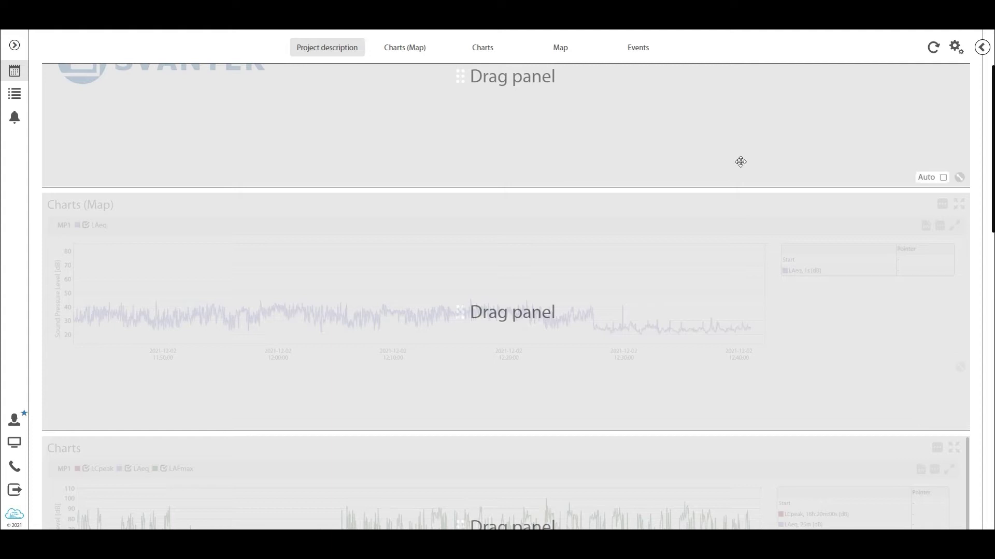
click(954, 48)
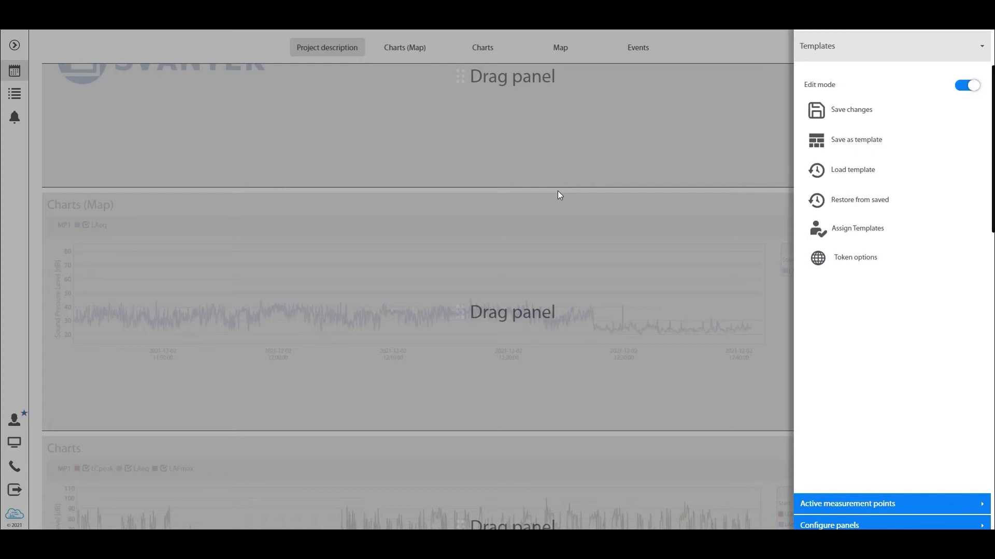
Step: Save the current dashboard layout as a new template named 'Guest View'
click(868, 230)
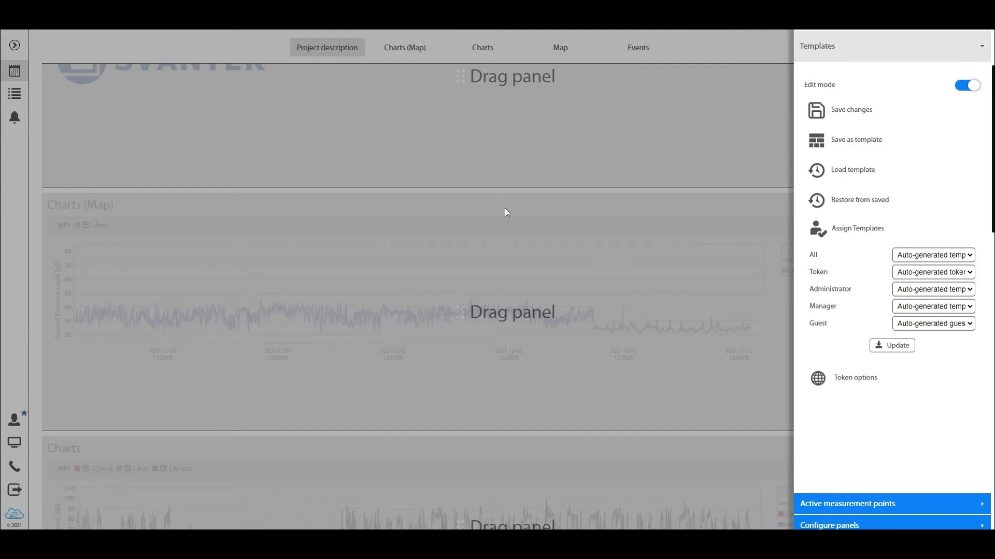
click(821, 143)
click(862, 171)
text(Guest Vi)
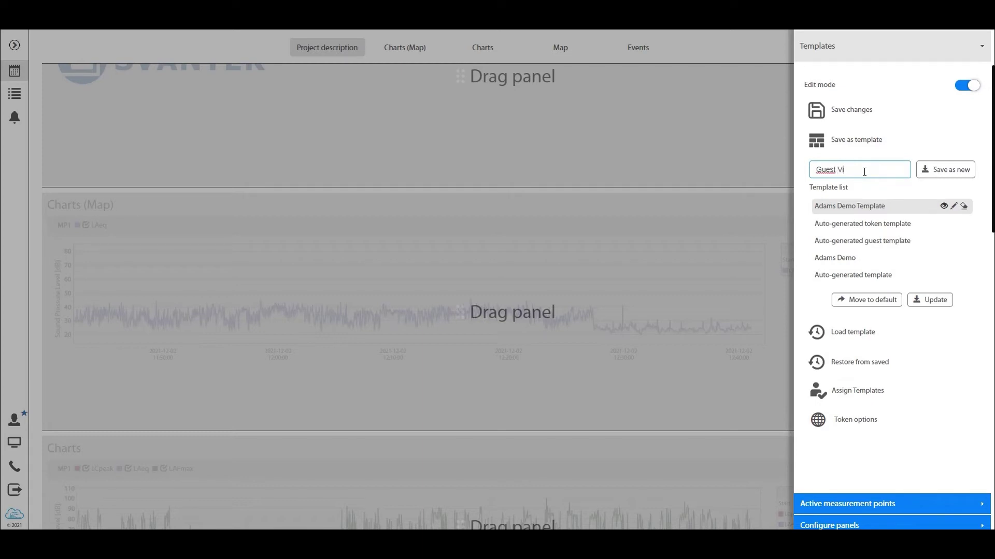
text(ew)
click(948, 170)
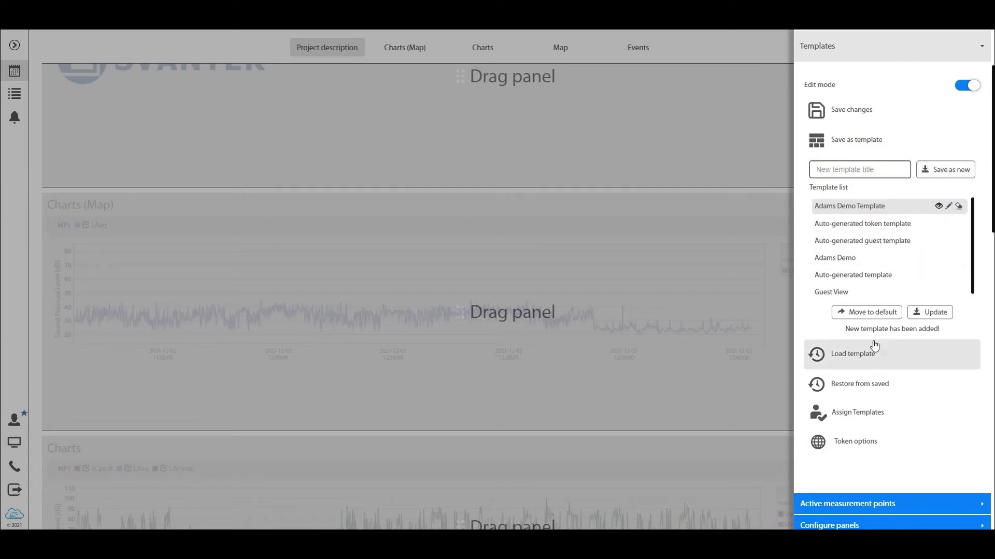
Step: Assign the Guest View template to the Guest role
click(875, 415)
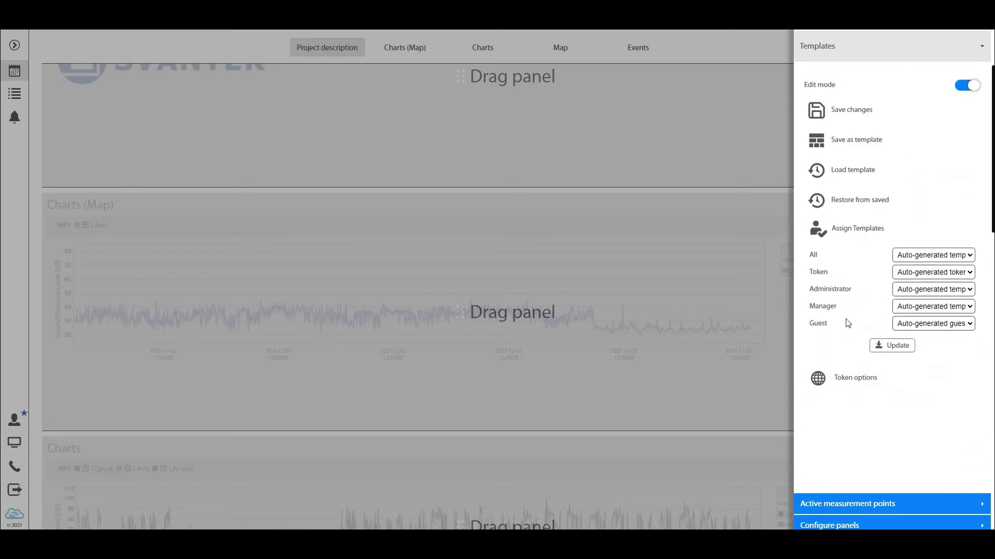
click(956, 324)
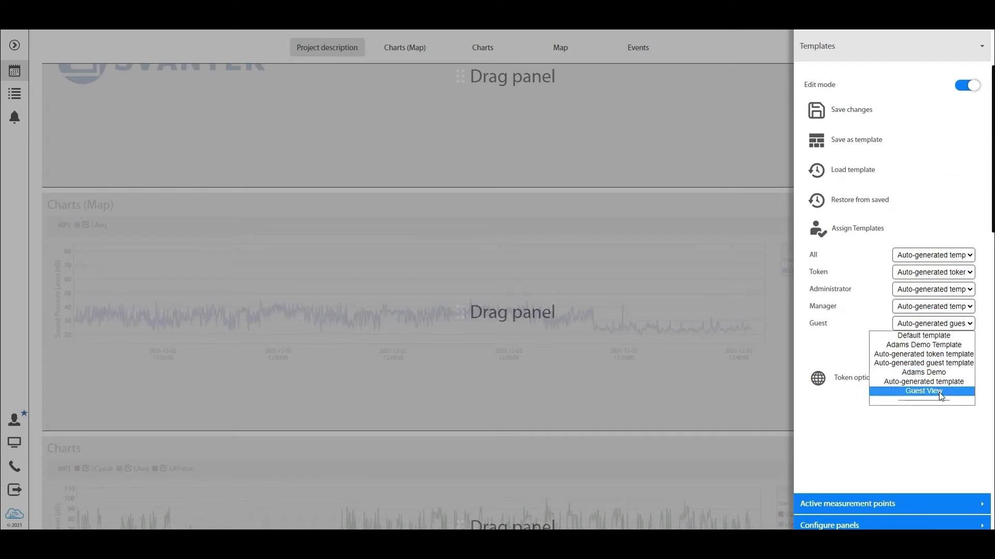
click(924, 391)
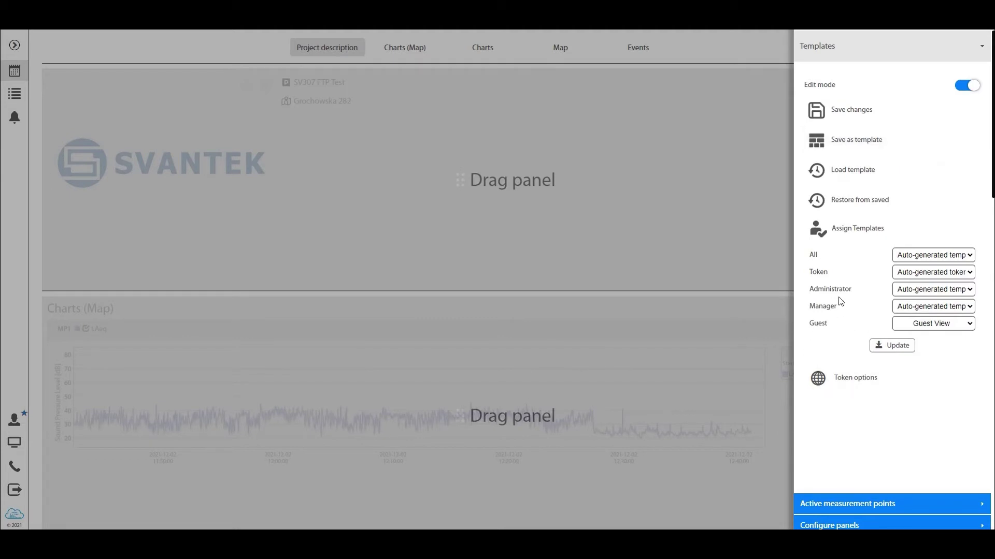
Step: Assign the Adams Demo template to the Manager role and expand Token options
drag(808, 287, 836, 307)
click(850, 290)
click(963, 306)
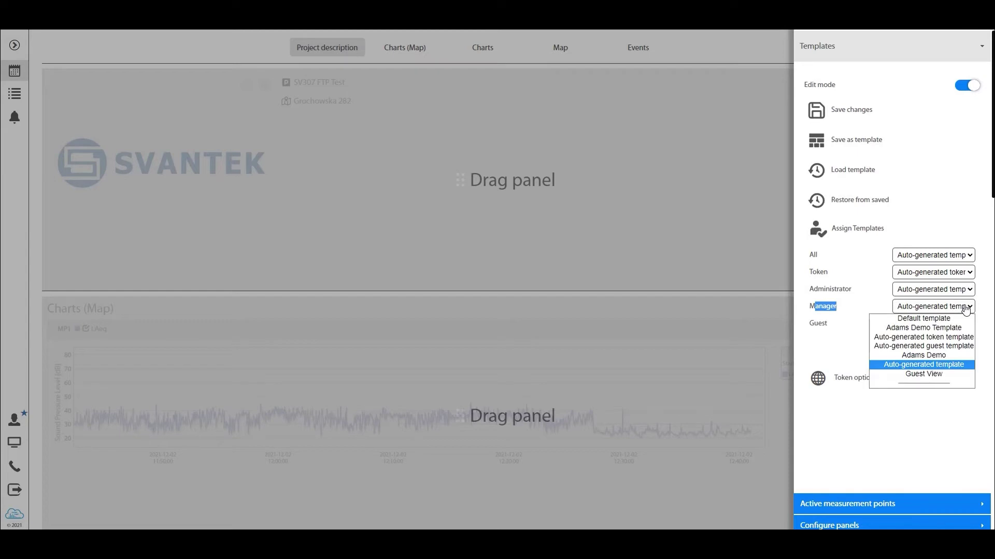
click(939, 356)
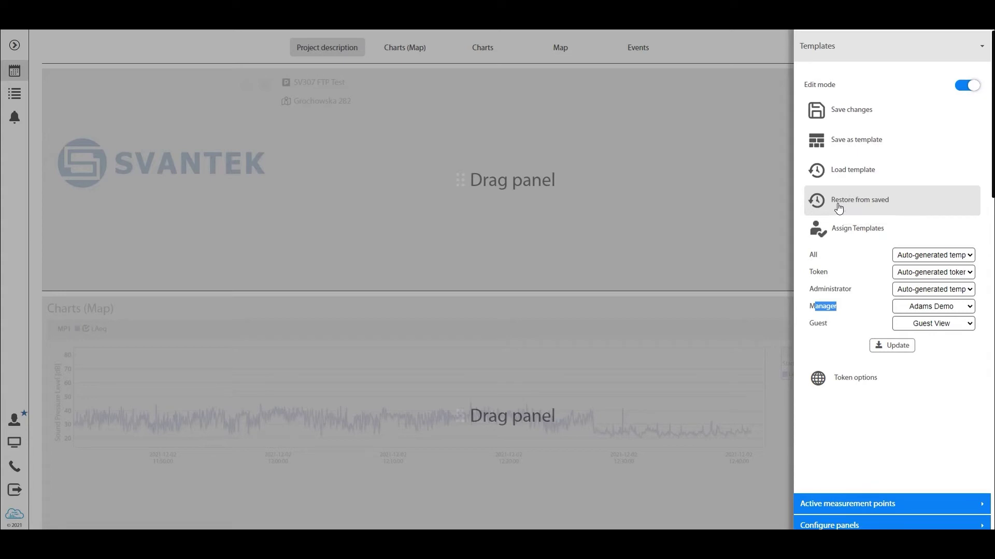
click(923, 278)
click(925, 277)
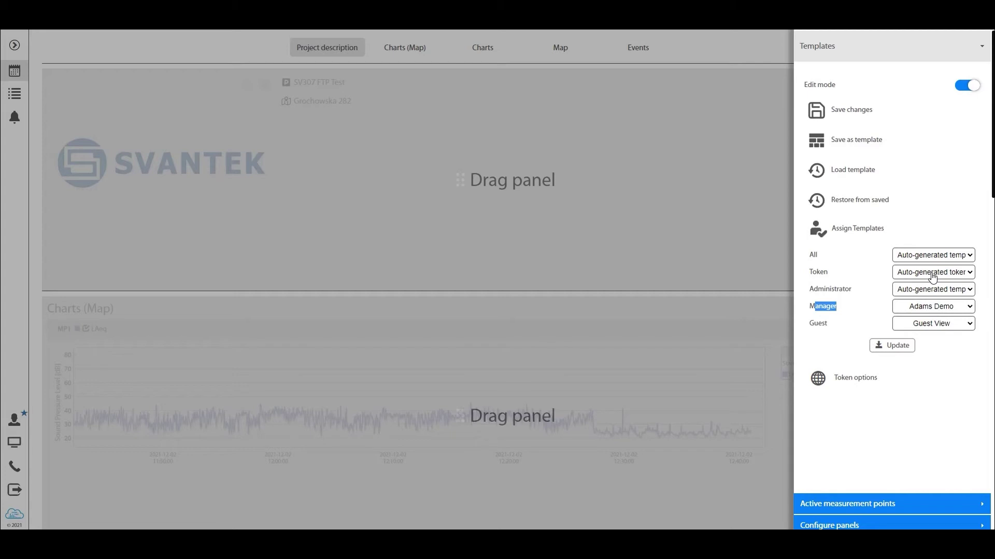
Step: Expand the token access options, then switch Edit mode off to save the layout
click(870, 382)
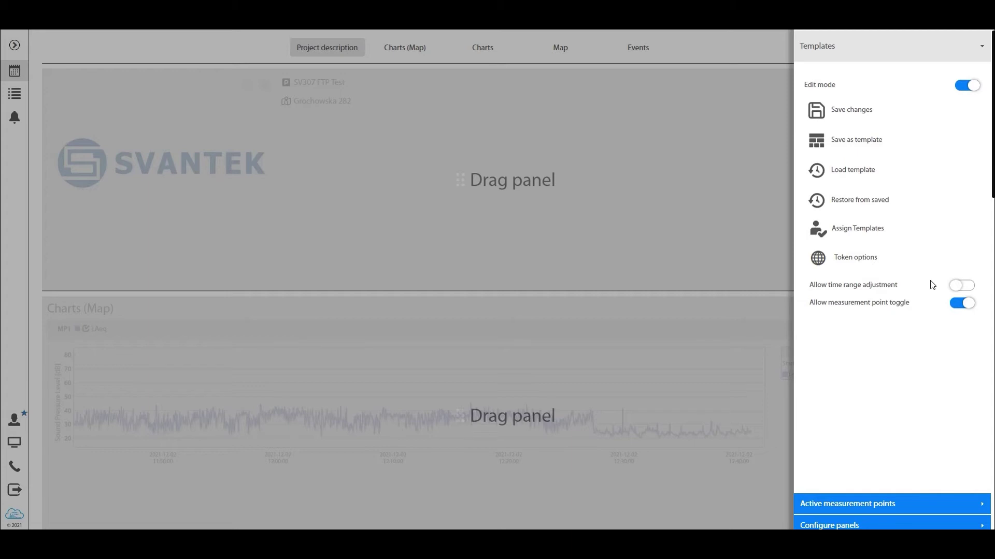
click(967, 89)
Step: Re-enable Edit mode and drag the Charts (Map) panel's bottom edge up to shorten it
click(552, 231)
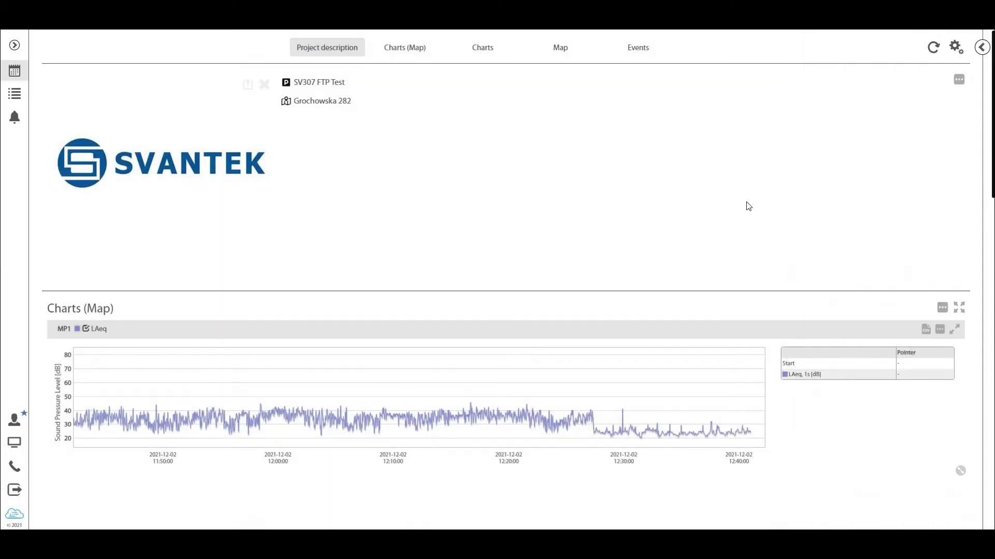
scroll(462, 215, down, 4)
scroll(624, 236, down, 2)
scroll(632, 244, up, 6)
click(957, 49)
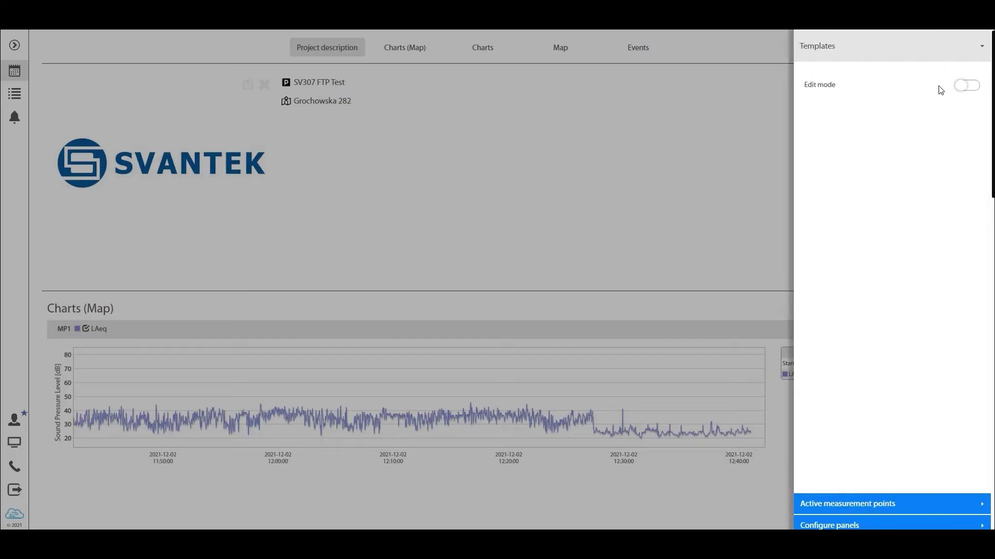
click(967, 86)
click(538, 213)
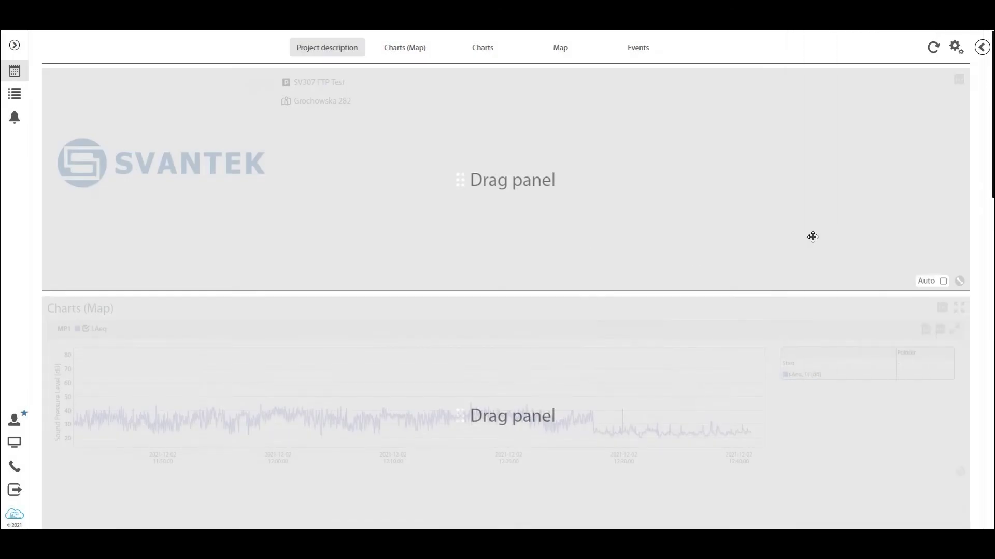
scroll(914, 309, down, 4)
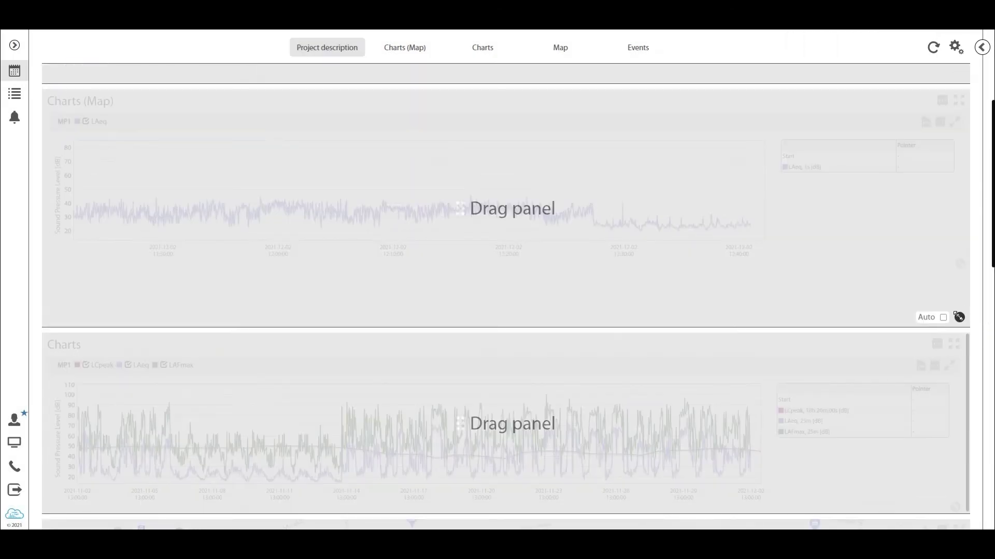
drag(959, 316, 957, 255)
Step: Turn on Allow time range adjustment in Token options, apply it, and disable Edit mode
click(956, 47)
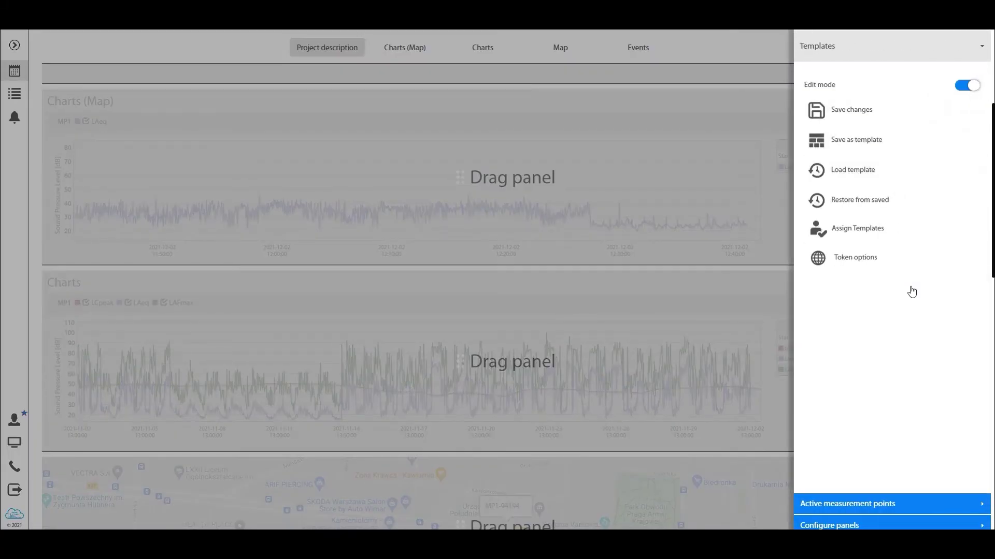
click(836, 263)
click(962, 286)
click(903, 329)
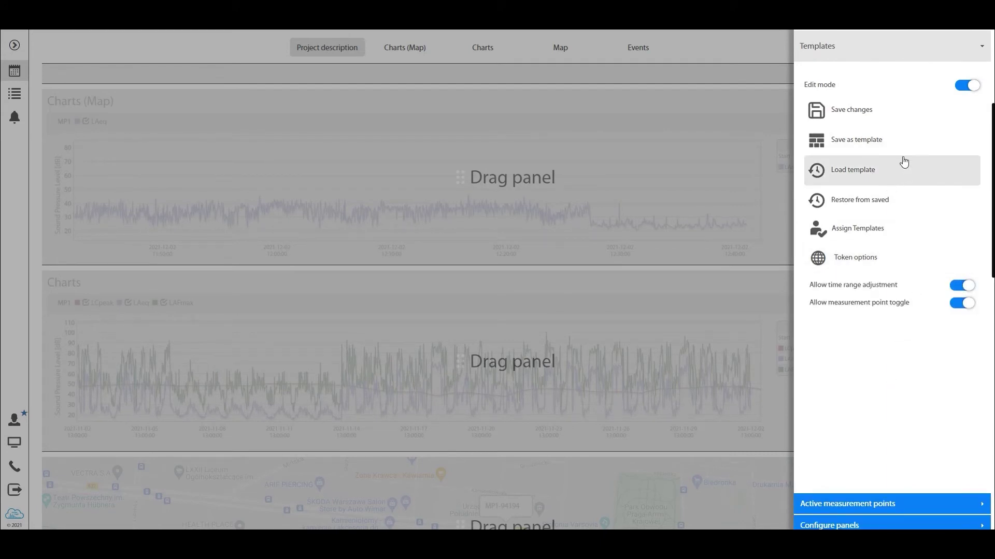
click(968, 86)
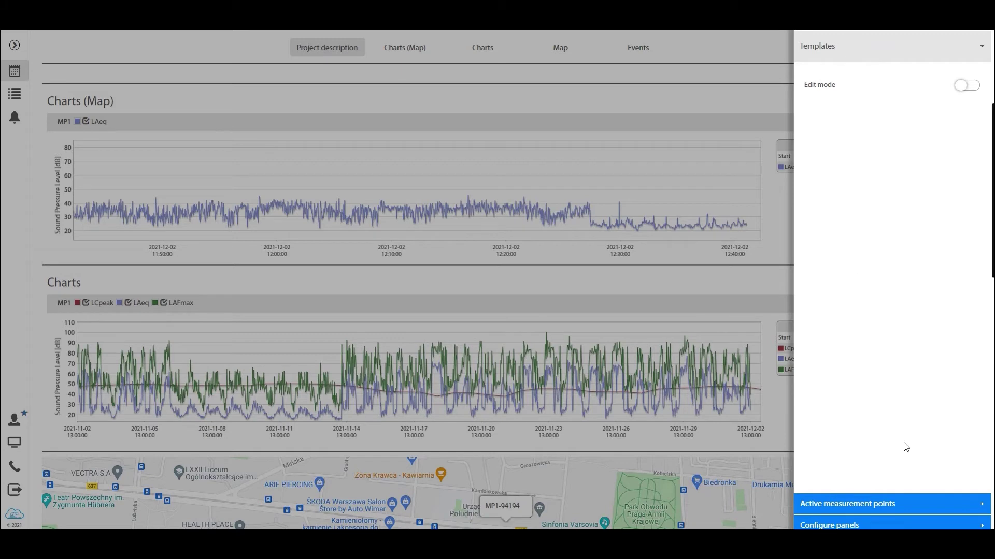
Step: Expand Active measurement points and toggle MP1-94194 - SV 307 off, then back on
click(857, 505)
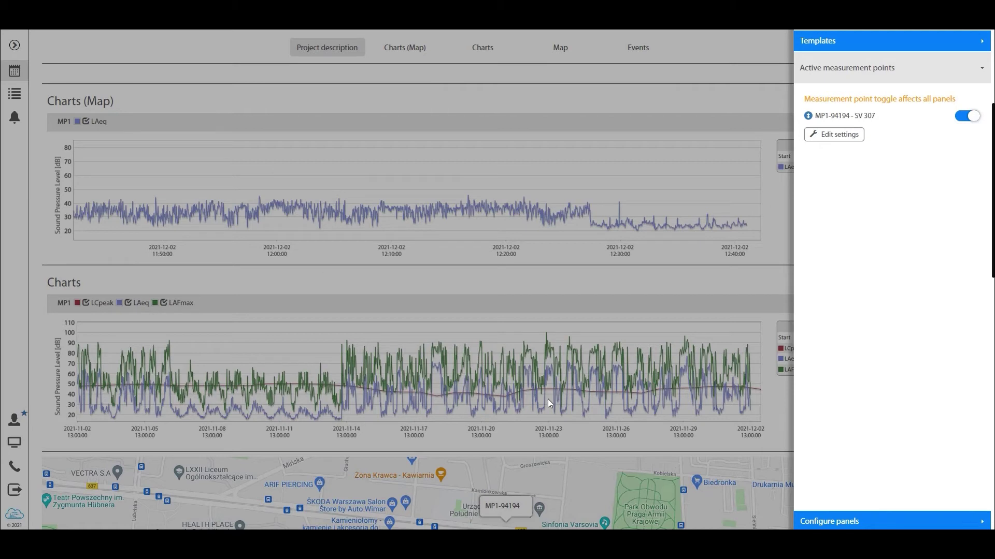
click(965, 118)
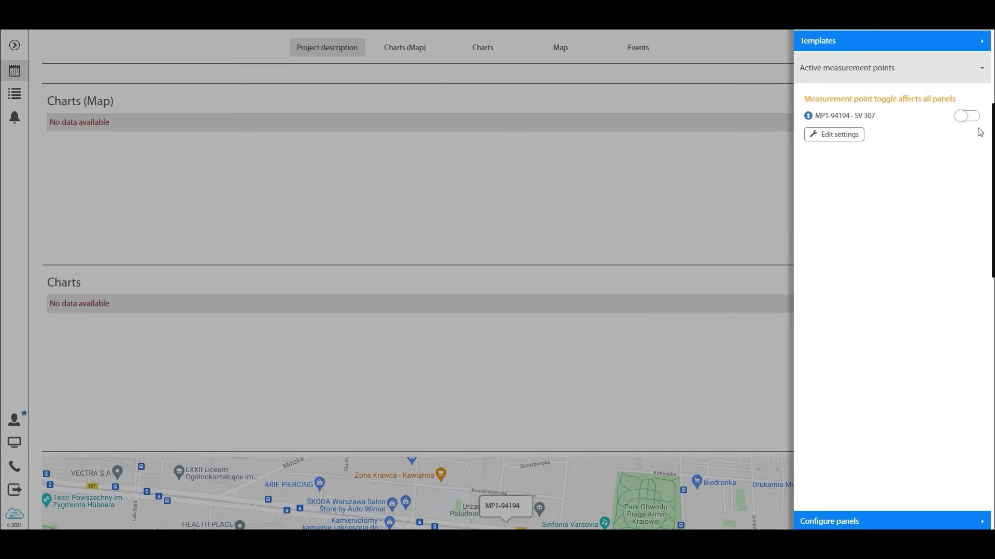
click(966, 117)
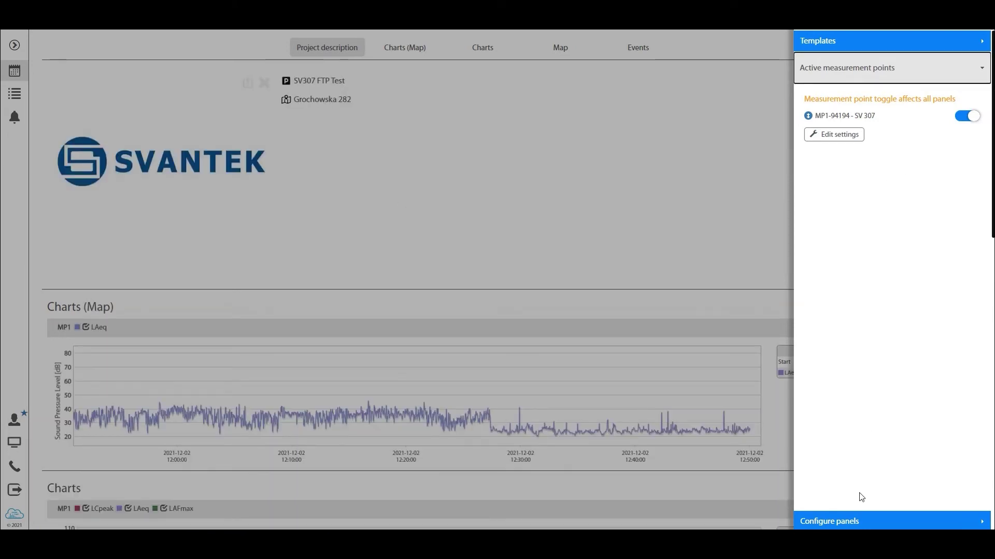
Step: Review the panel configuration, then set the default time range to Last week and apply
click(854, 519)
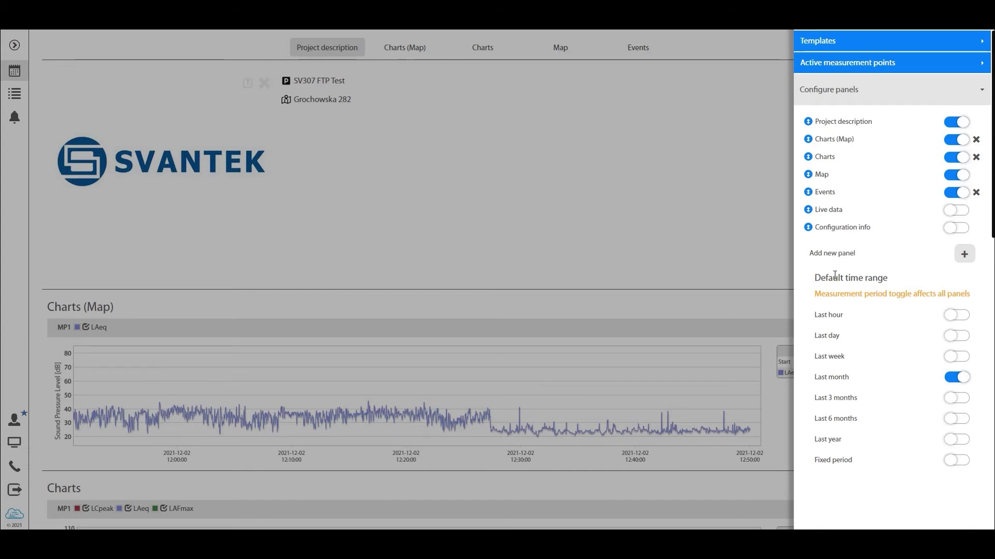
click(575, 209)
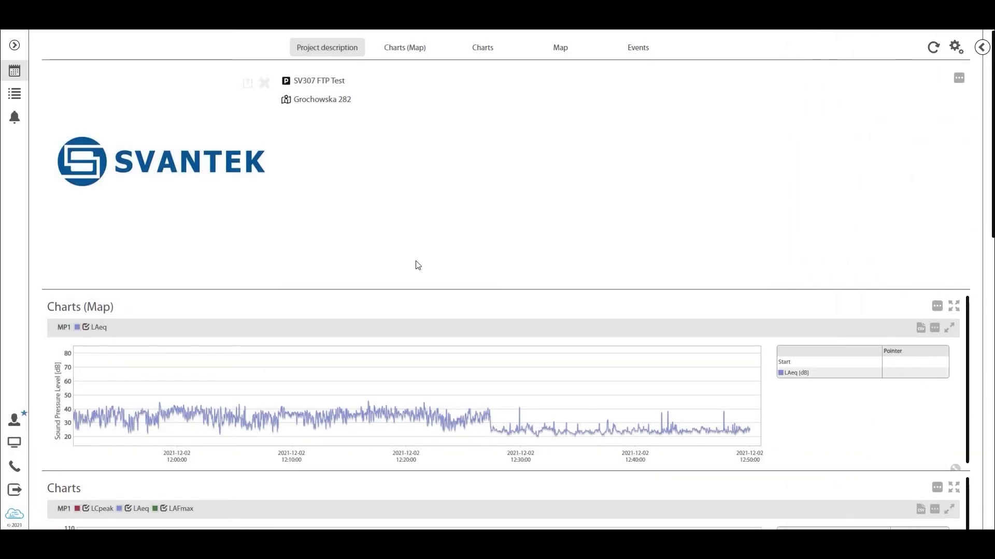
scroll(415, 264, down, 2)
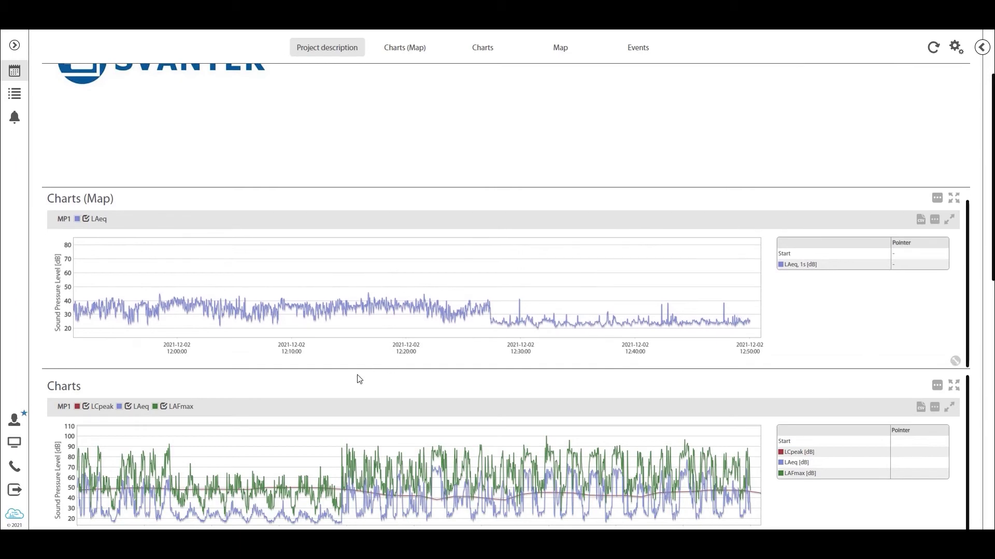
scroll(83, 441, down, 5)
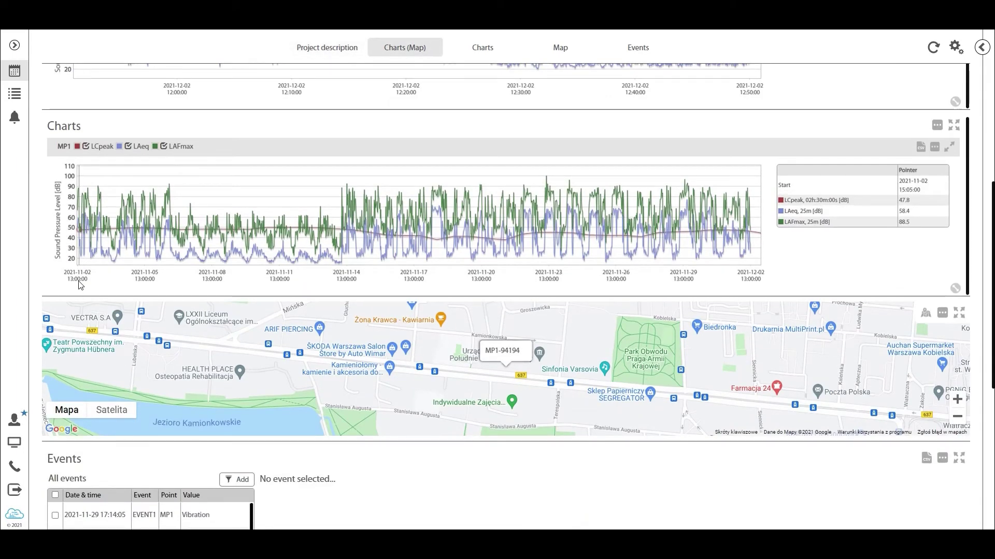
scroll(390, 243, up, 3)
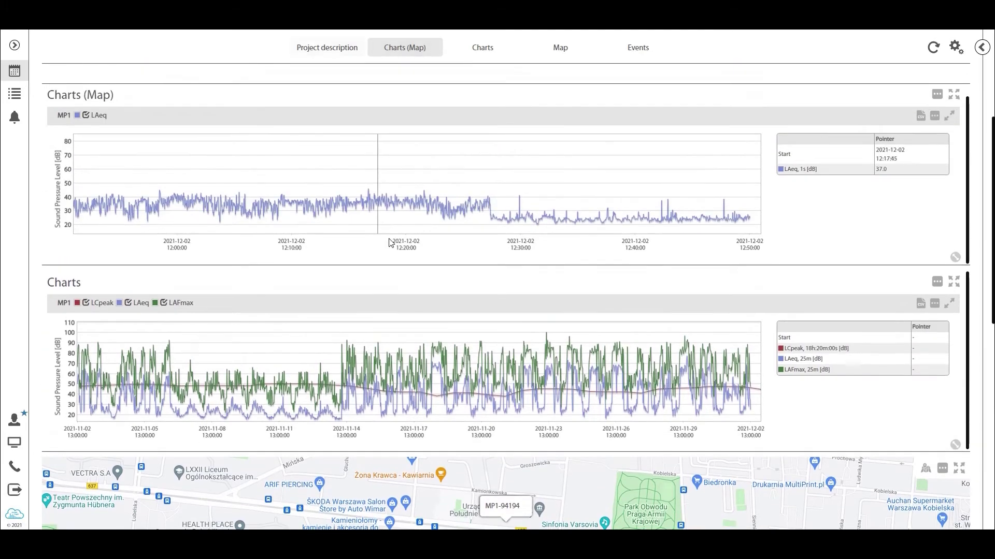
click(956, 46)
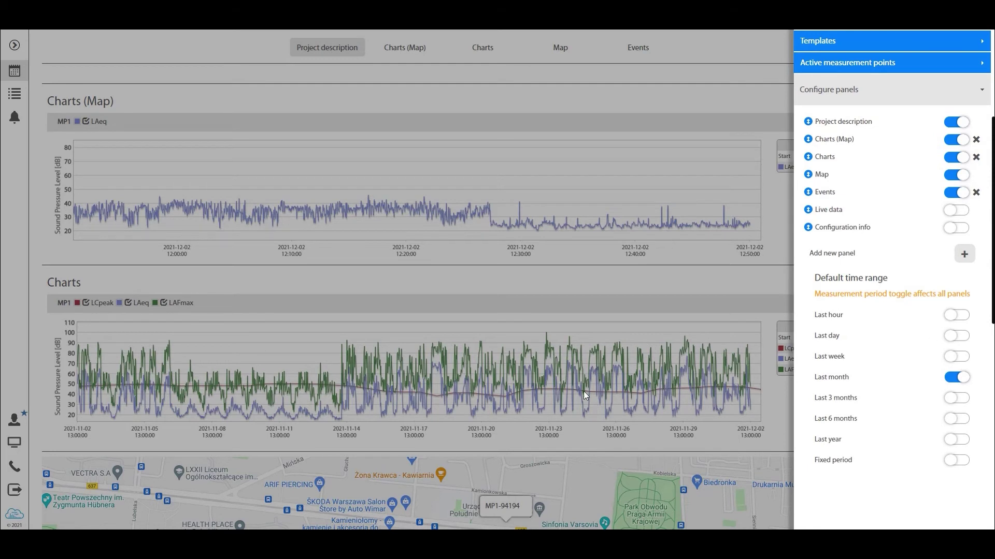
click(956, 358)
click(947, 482)
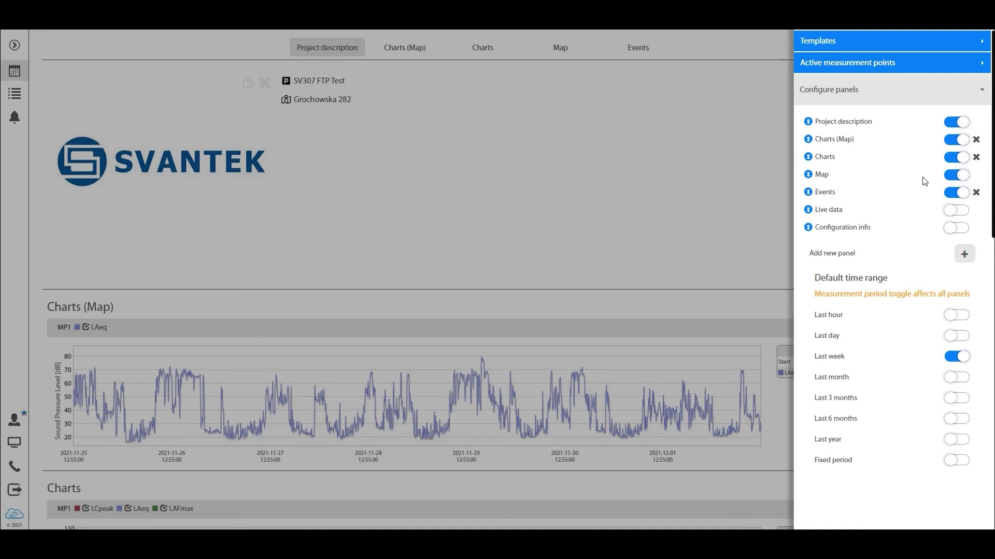
click(955, 140)
click(955, 157)
click(953, 178)
click(953, 178)
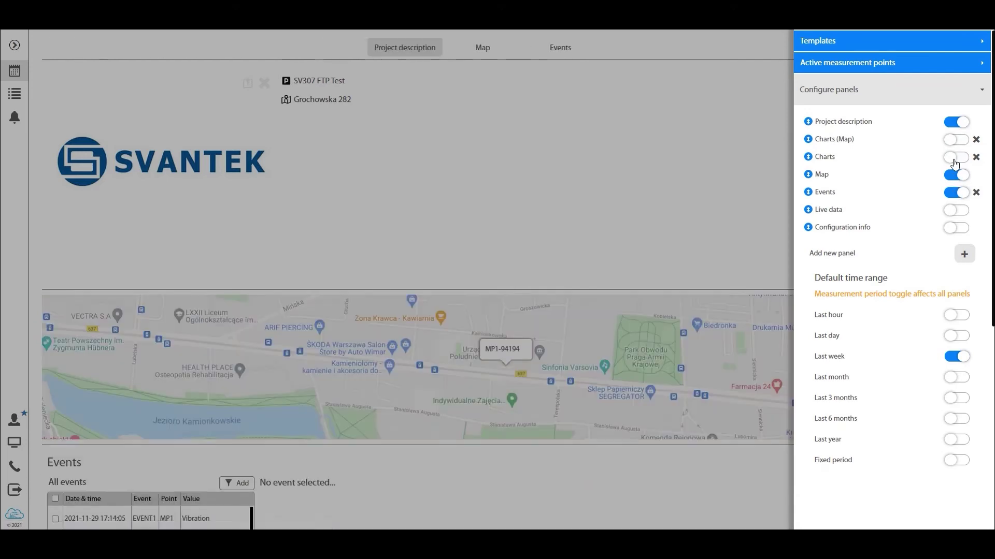
click(956, 156)
click(957, 140)
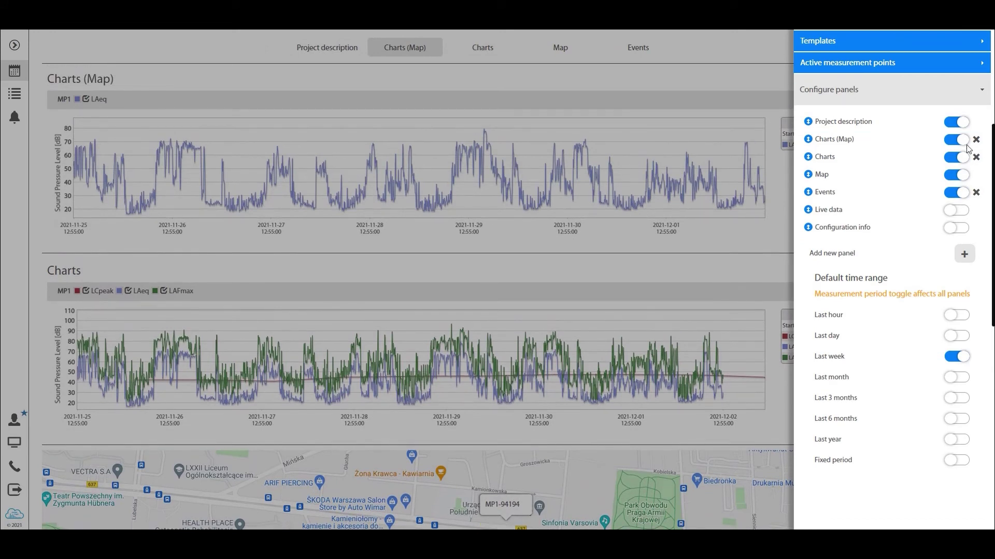
click(976, 140)
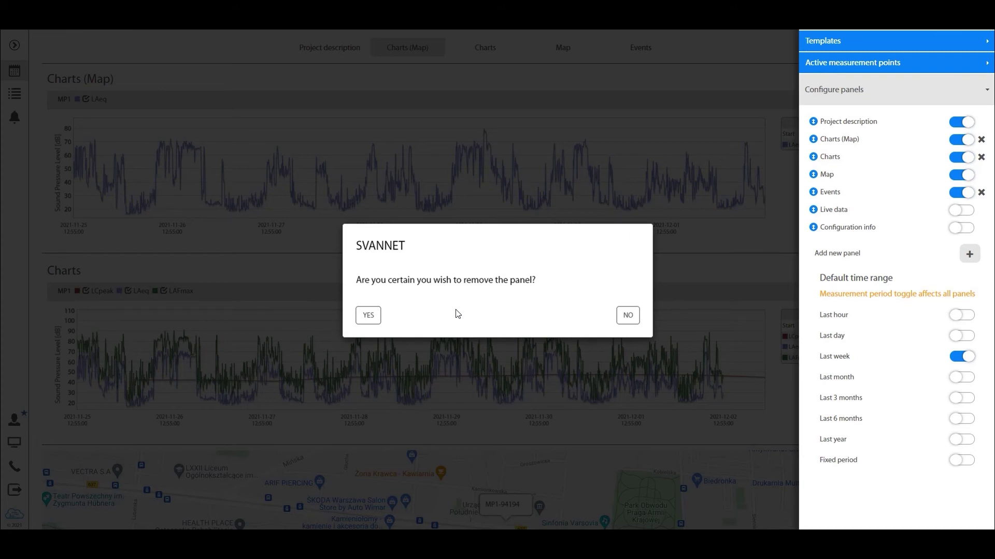
click(628, 315)
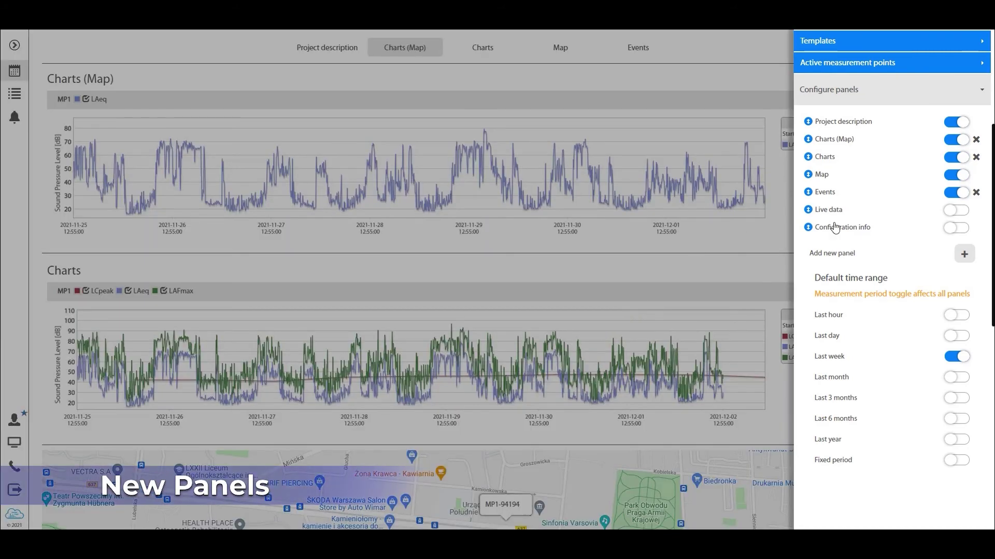
Step: Add a new dashboard panel of type Heatmaps using Add new panel +
click(962, 255)
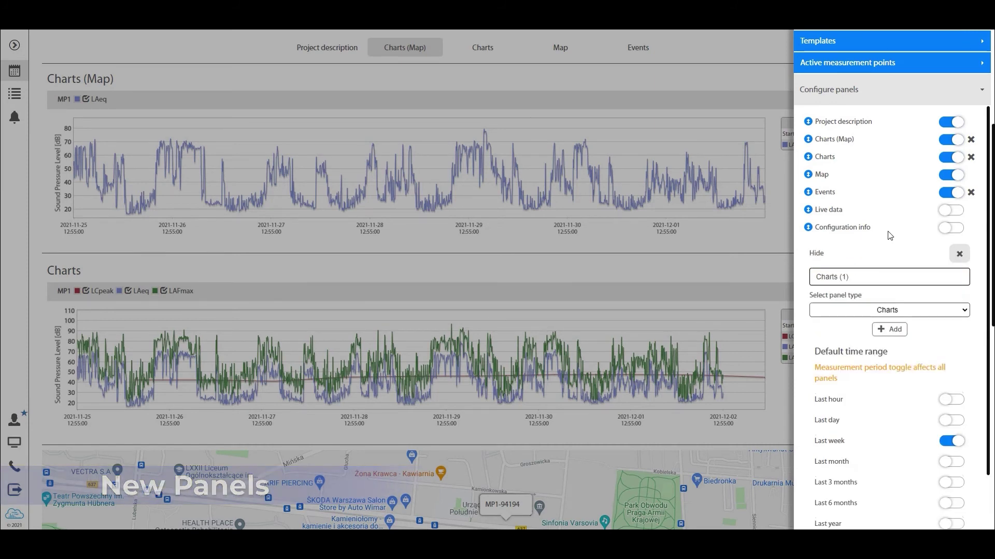
scroll(912, 259, down, 1)
click(939, 247)
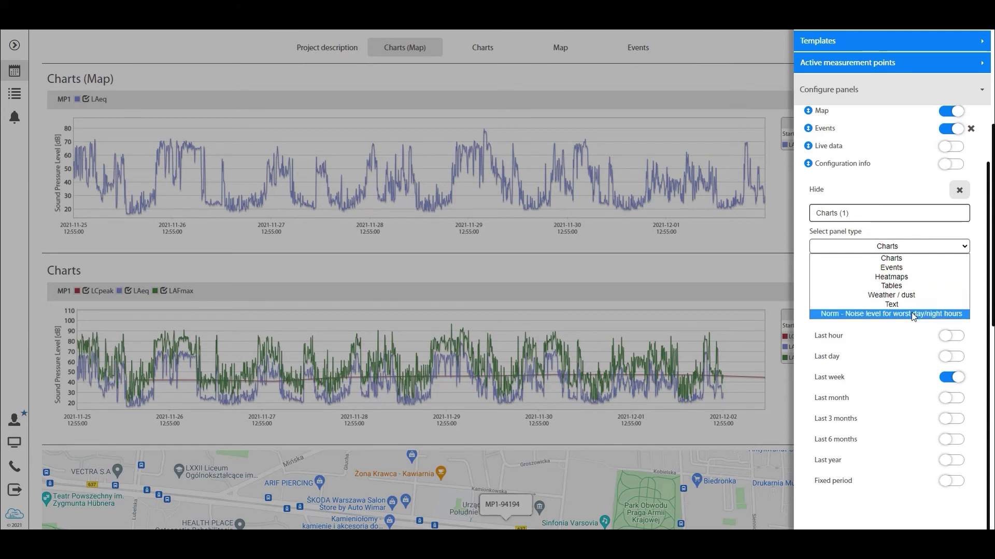
click(913, 314)
click(957, 247)
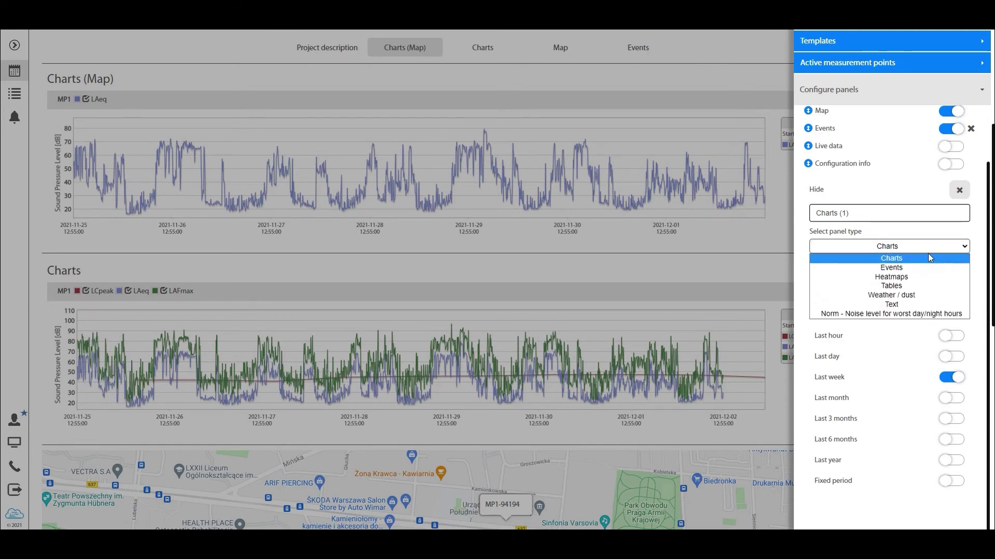
click(913, 280)
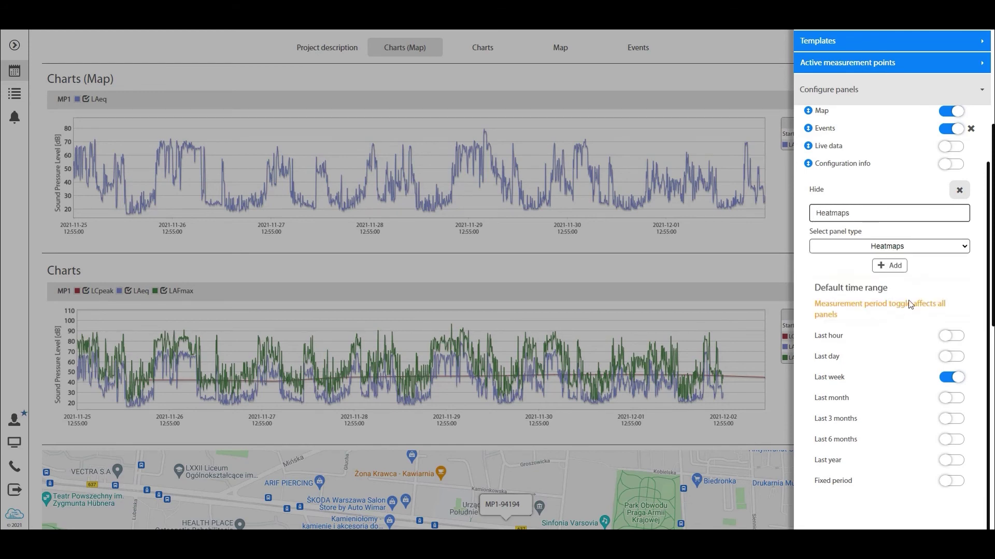
click(891, 266)
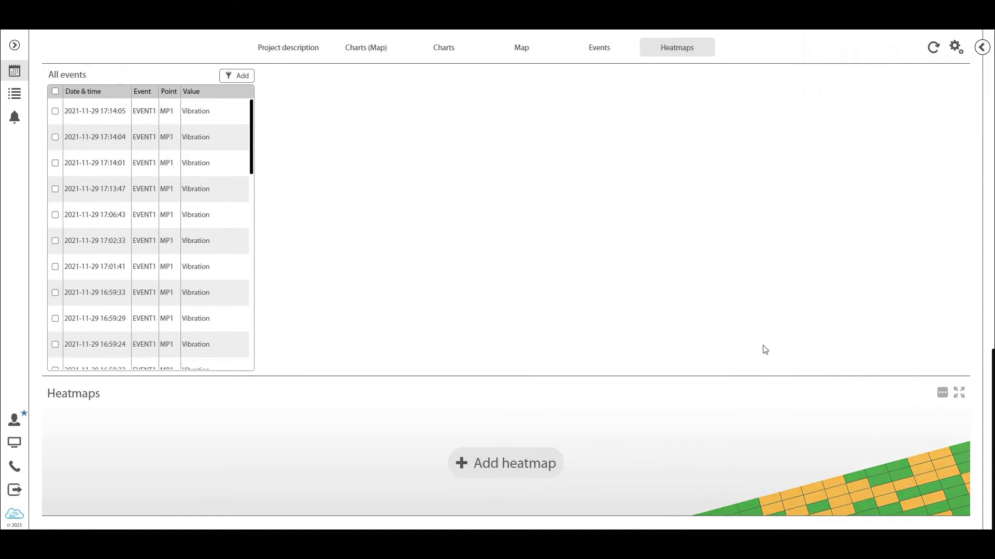
Step: Start a new heatmap using MP1-94194's Summary results > Sound > LCeq as the result type
click(551, 464)
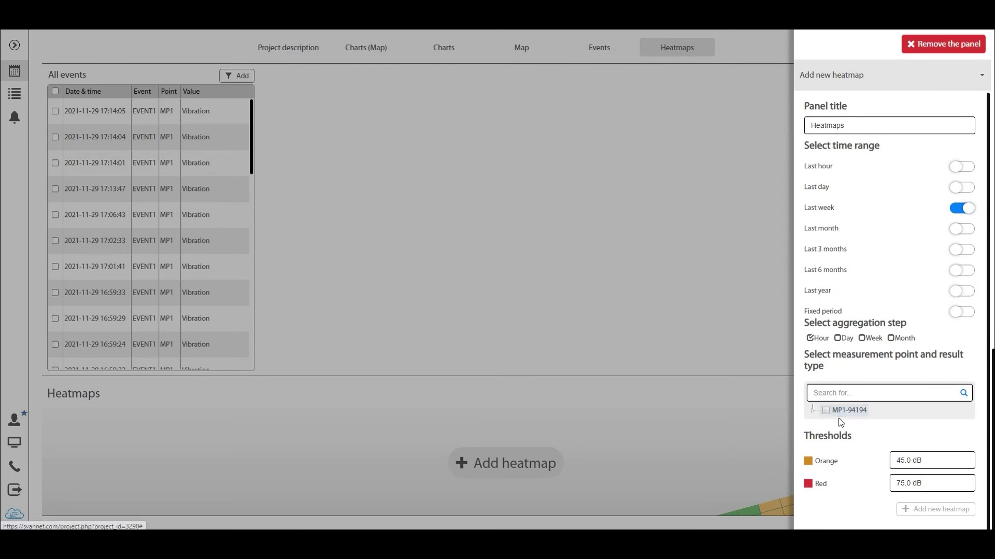
click(838, 339)
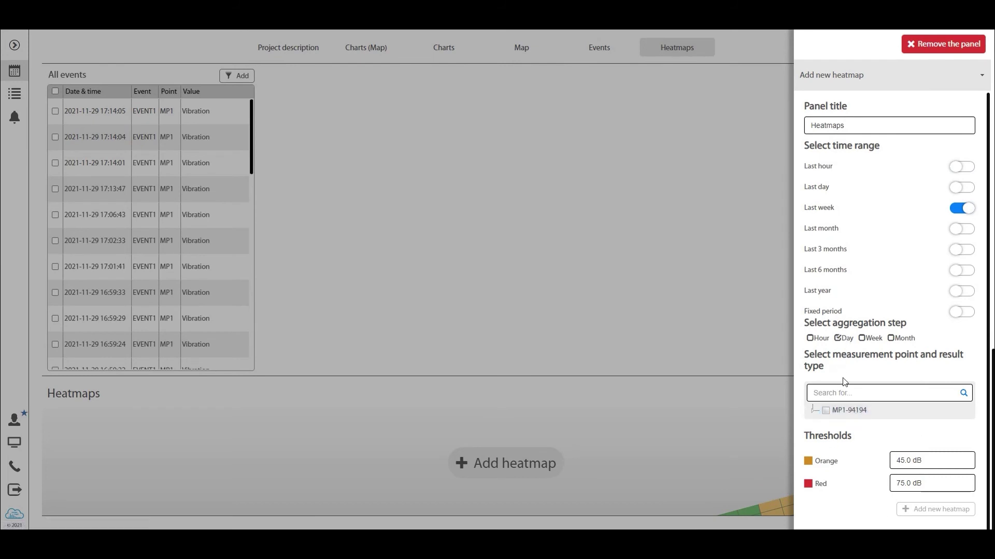
click(812, 411)
click(825, 424)
click(838, 436)
scroll(890, 424, down, 3)
scroll(902, 429, down, 2)
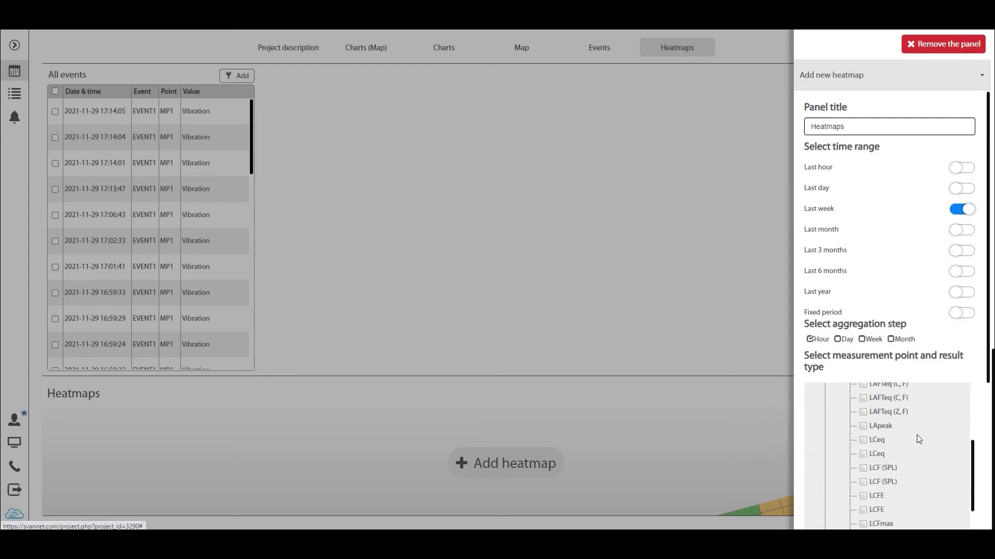
click(864, 455)
scroll(922, 363, down, 10)
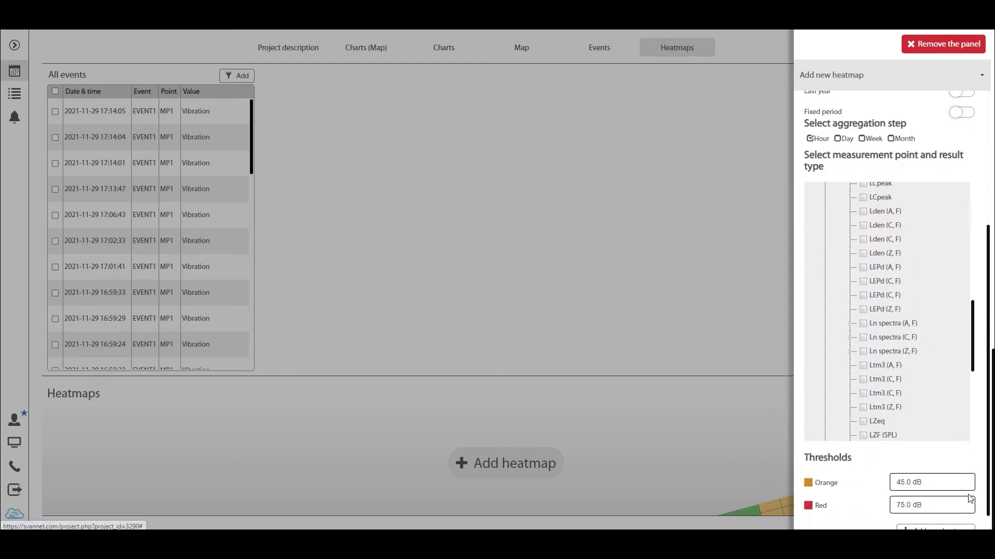
Step: Set the heatmap thresholds to 50 dB and 60 dB and create the heatmap
click(904, 460)
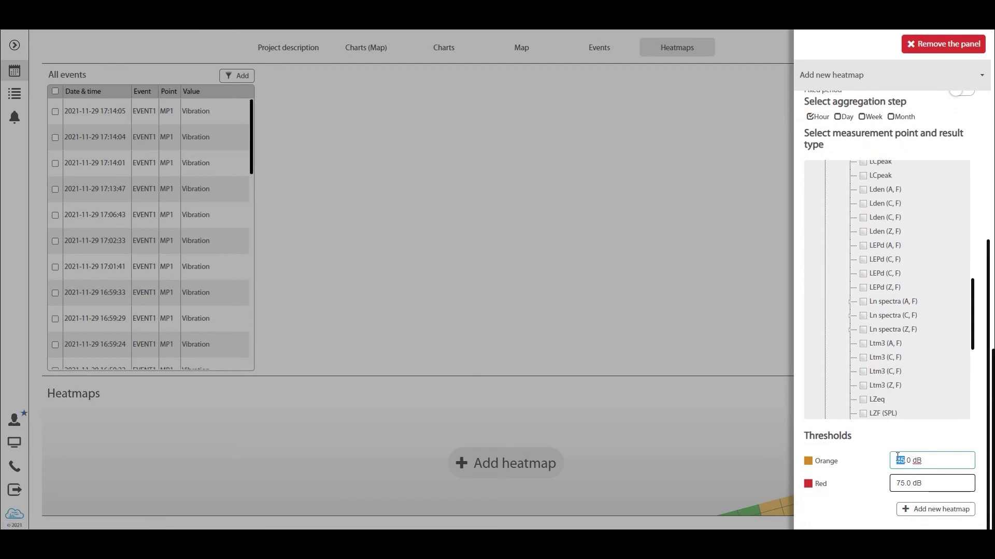
key(BackSpace)
key(BackSpace)
text(50)
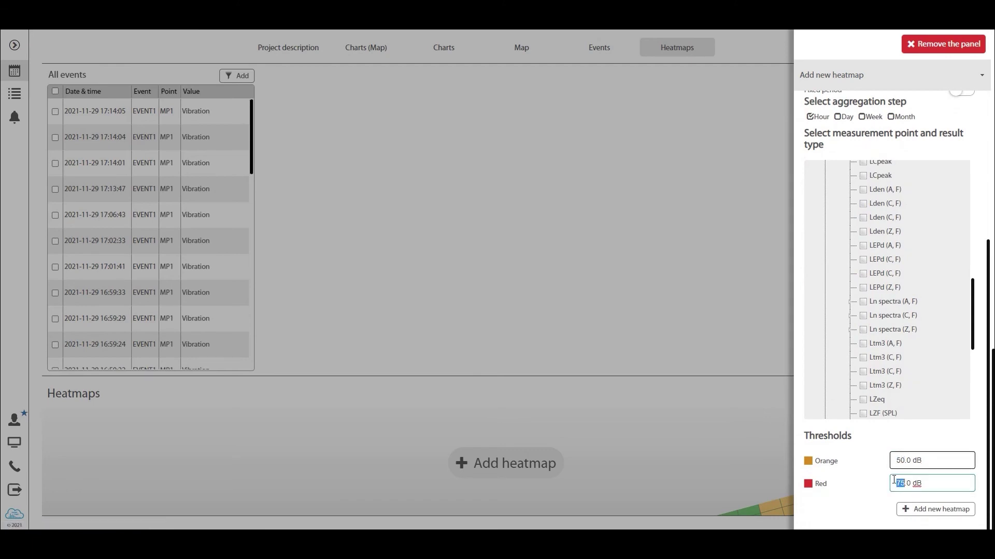
text(60)
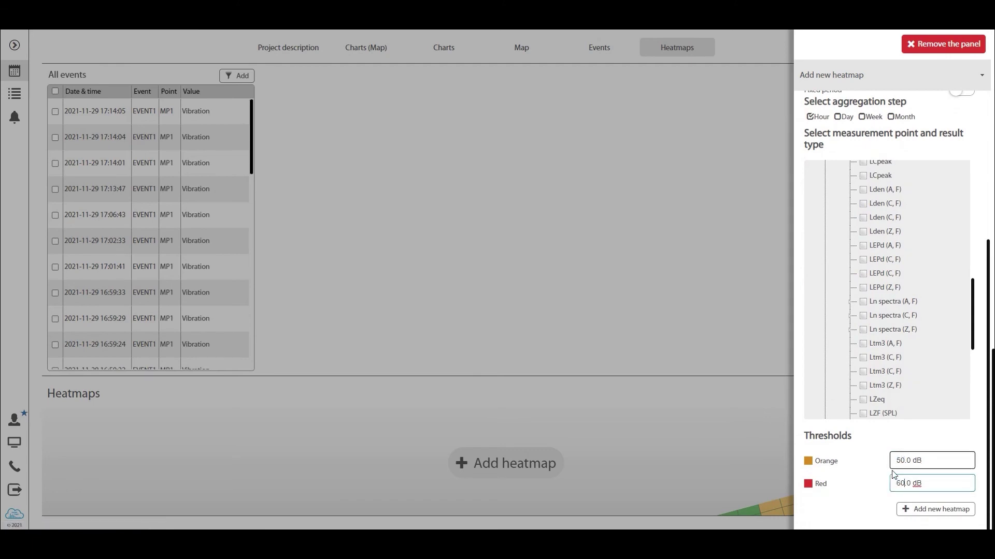
click(930, 513)
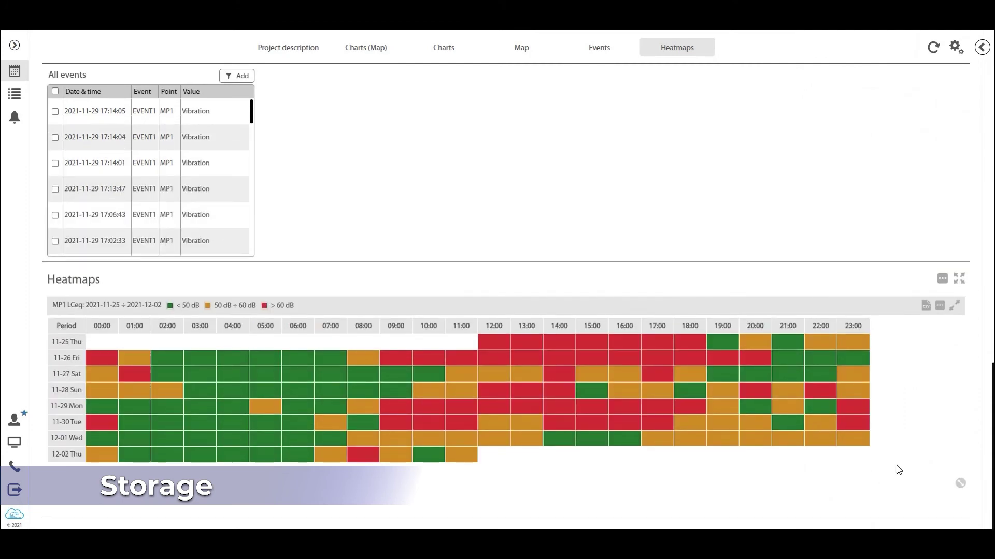
Step: Add a new Charts panel named 'MP1 - LAeq 1 week' from the dashboard settings
click(956, 47)
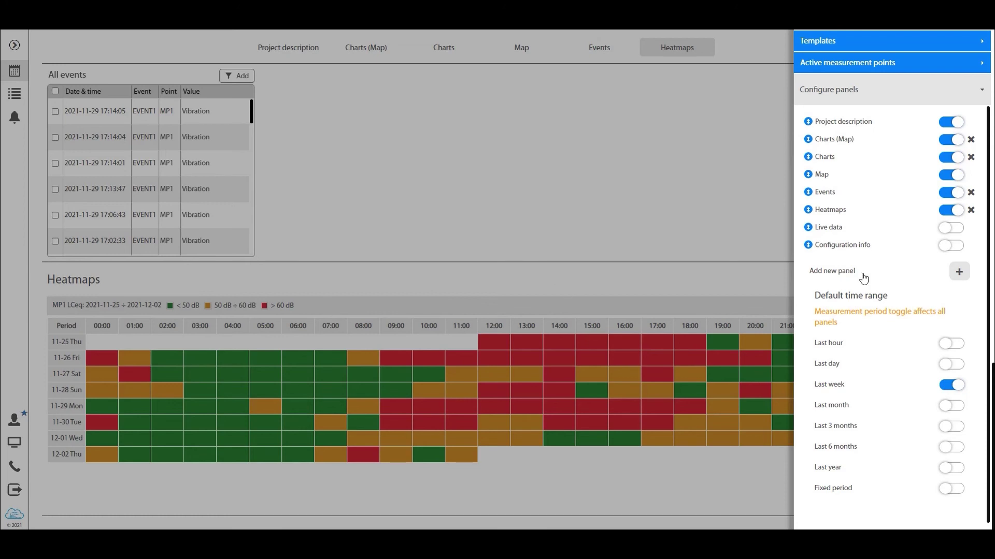
click(959, 272)
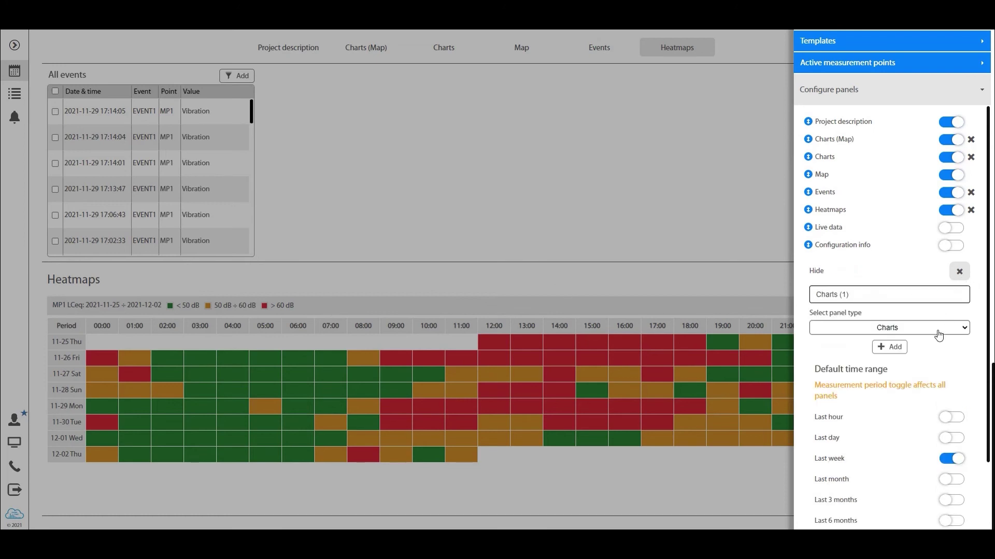
drag(860, 294, 782, 299)
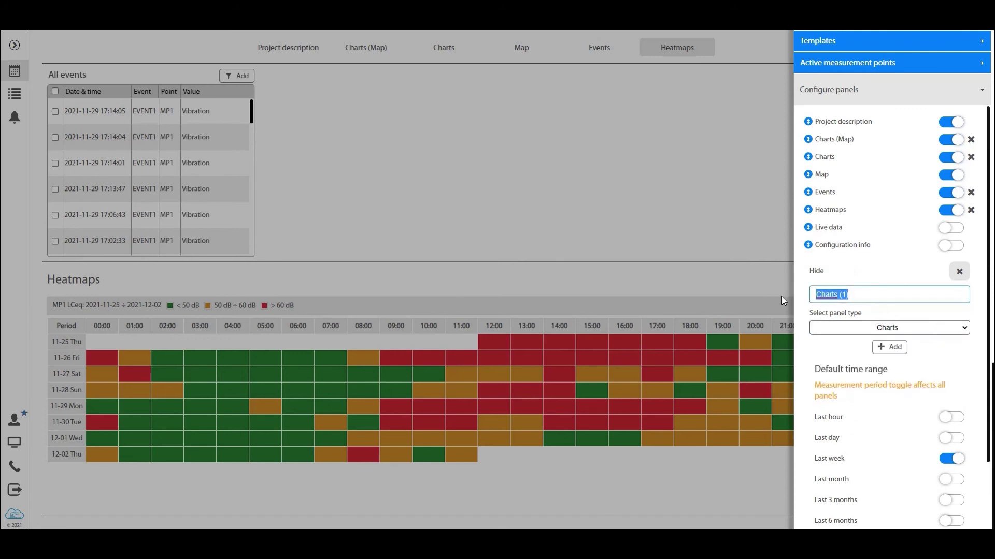
text(MP1 - LAwq)
key(BackSpace)
key(BackSpace)
text(eq 1 week)
click(891, 347)
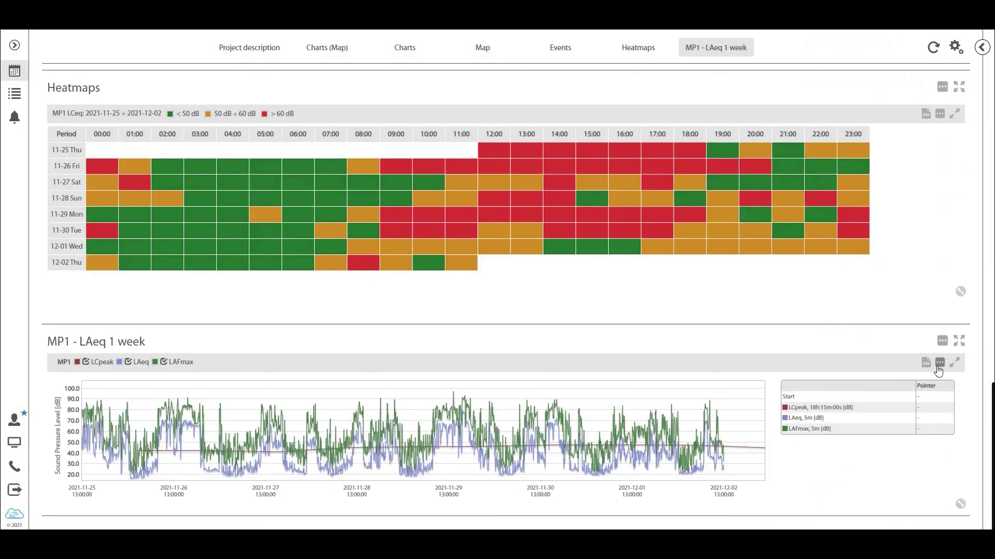
Step: Retitle the chart panel to 'MP1 - LAeq 1 MONTH', replacing 'week'
click(942, 344)
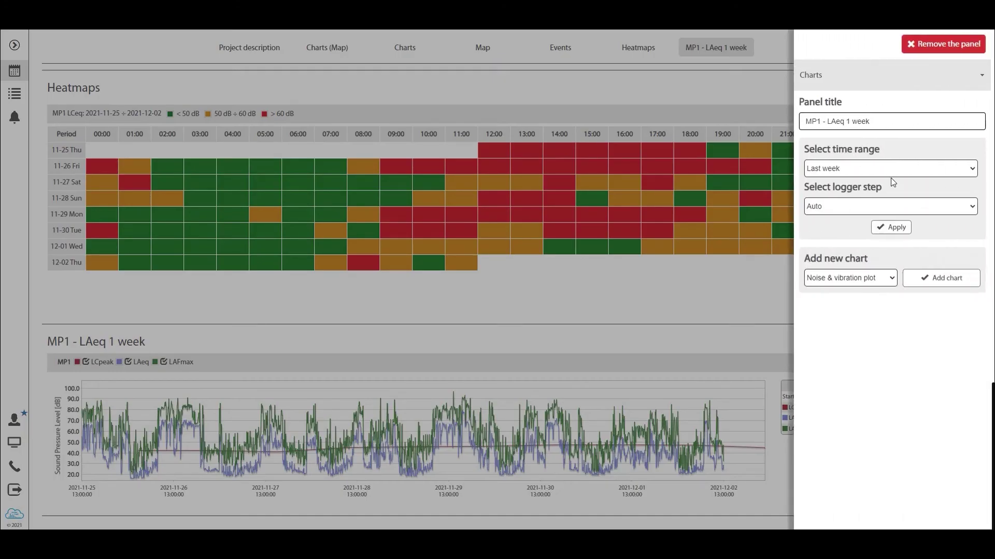
click(926, 170)
click(829, 201)
drag(851, 122, 892, 123)
text(MONTH)
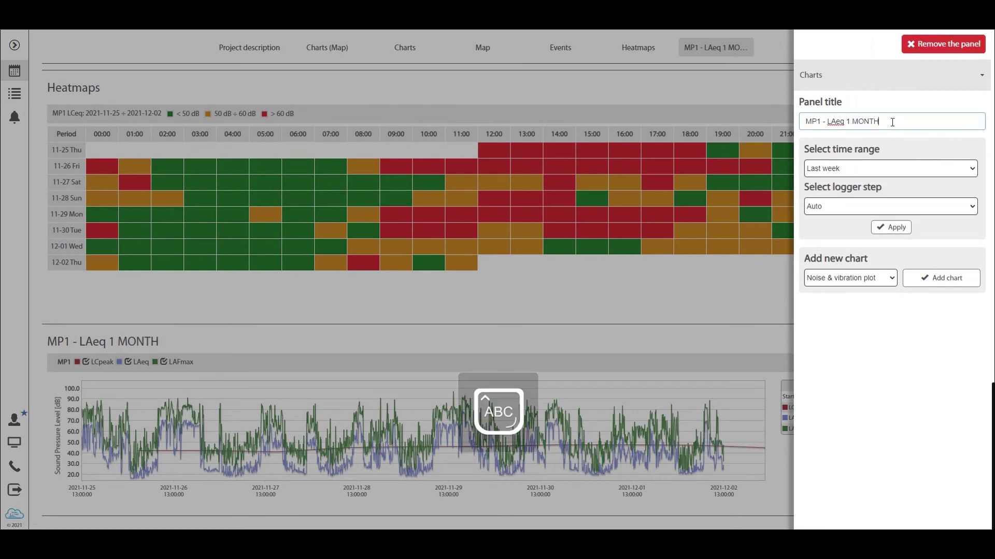
Step: Set the panel's time range to Last month and apply it
click(904, 170)
click(854, 209)
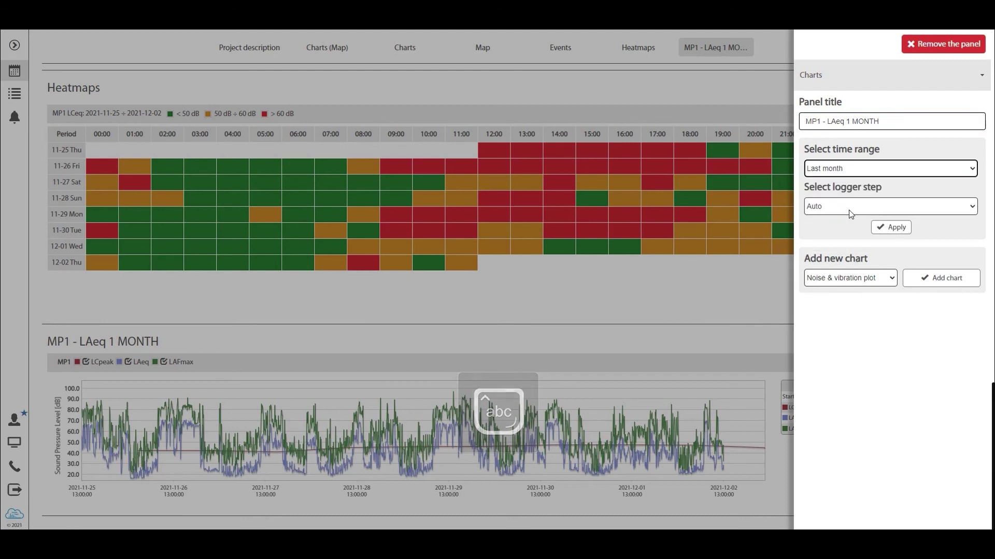
click(892, 228)
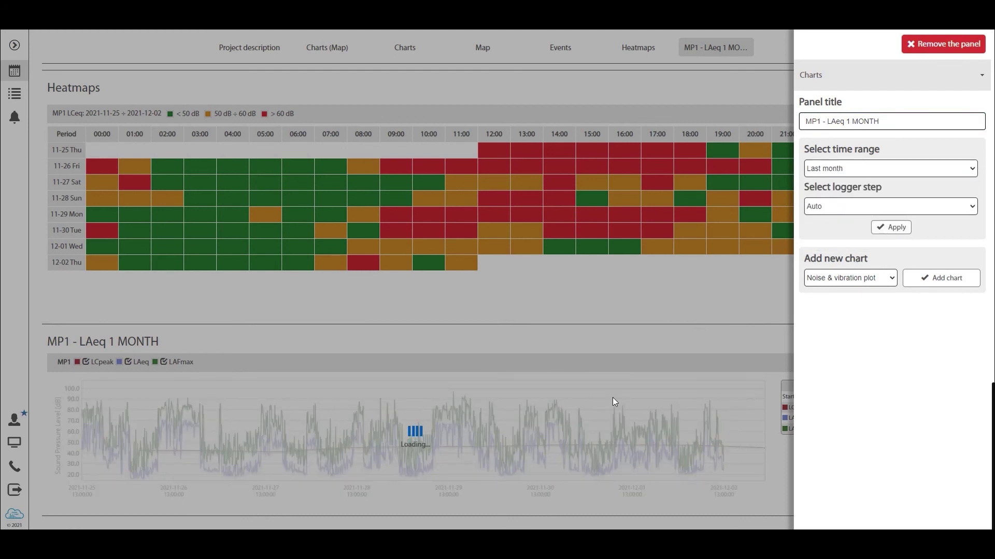
click(640, 311)
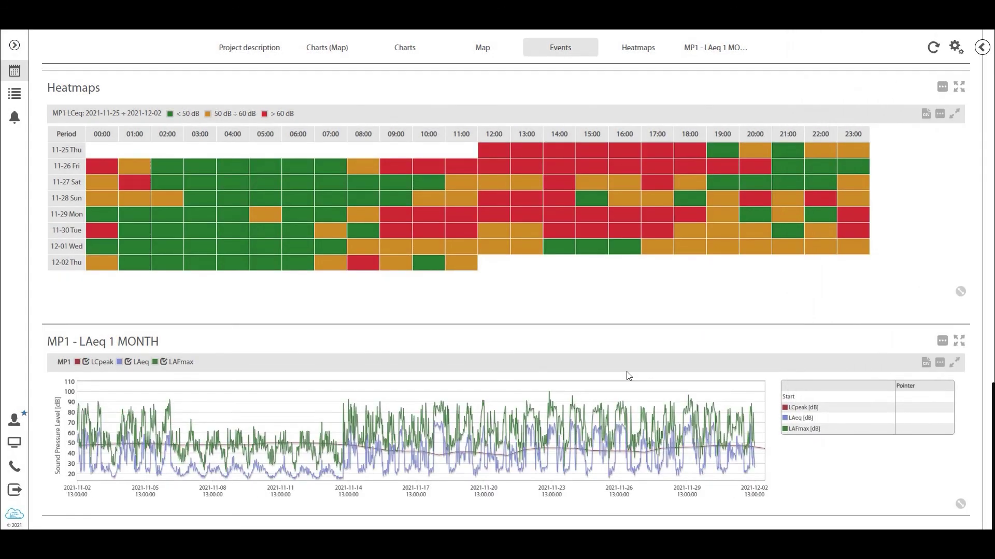
Step: Zoom the chart to 2021-11-14 through 2021-11-26, then export and open its CSV data
mouse_move(853, 248)
drag(337, 393, 628, 386)
click(868, 487)
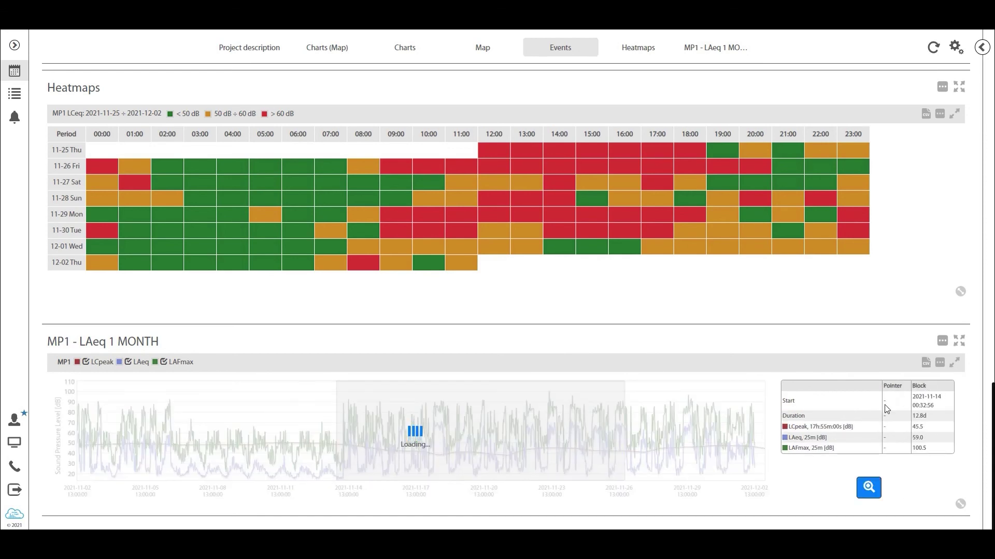
click(925, 362)
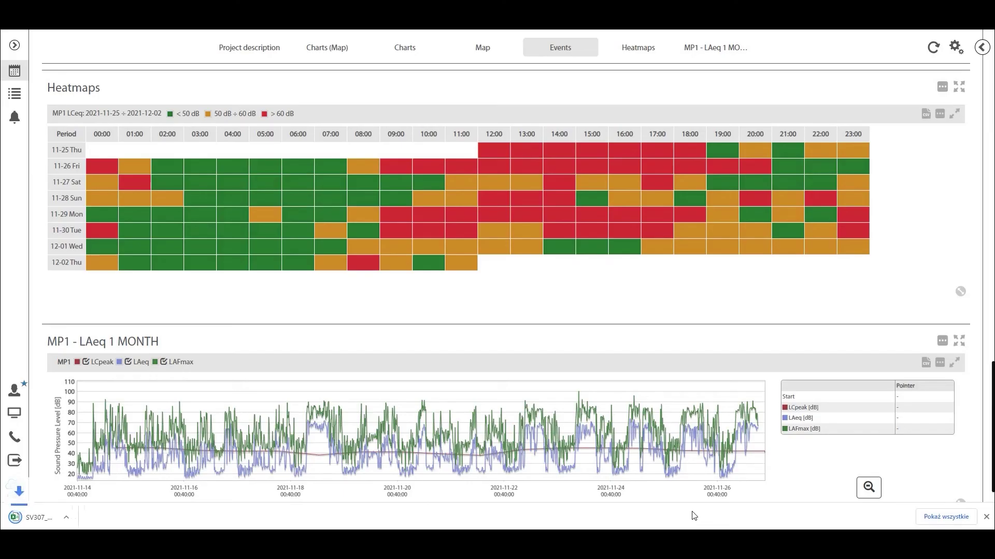
click(77, 517)
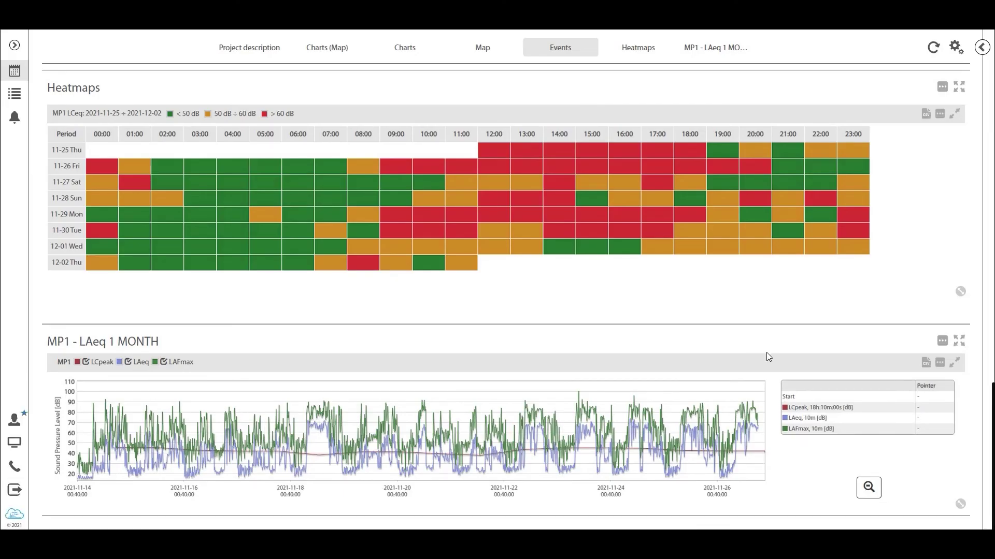